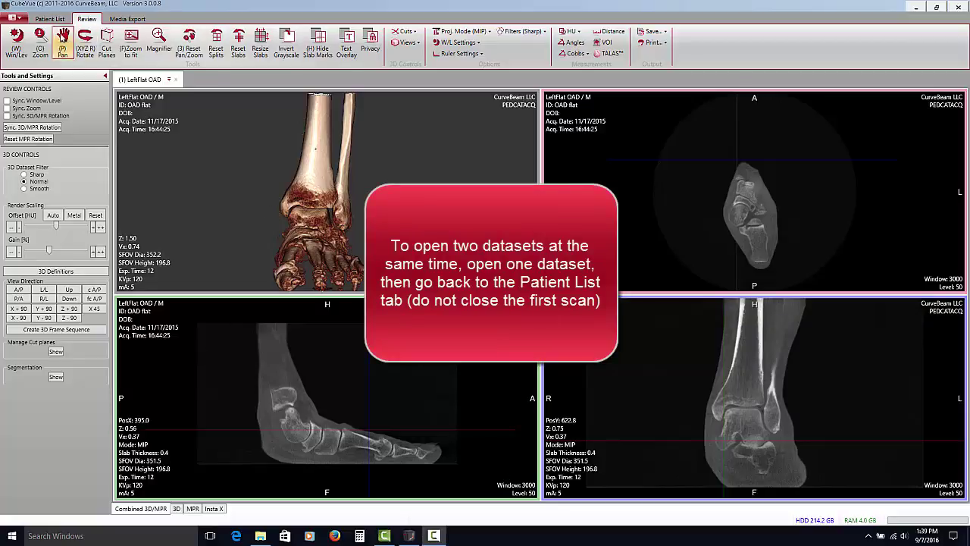
- Load the Right Flat OAD Metal study's reconstruction from the patient list into the second work space alongside the open LeftFlat OAD scan
{"action": "left_click", "coordinate": [48, 19]}
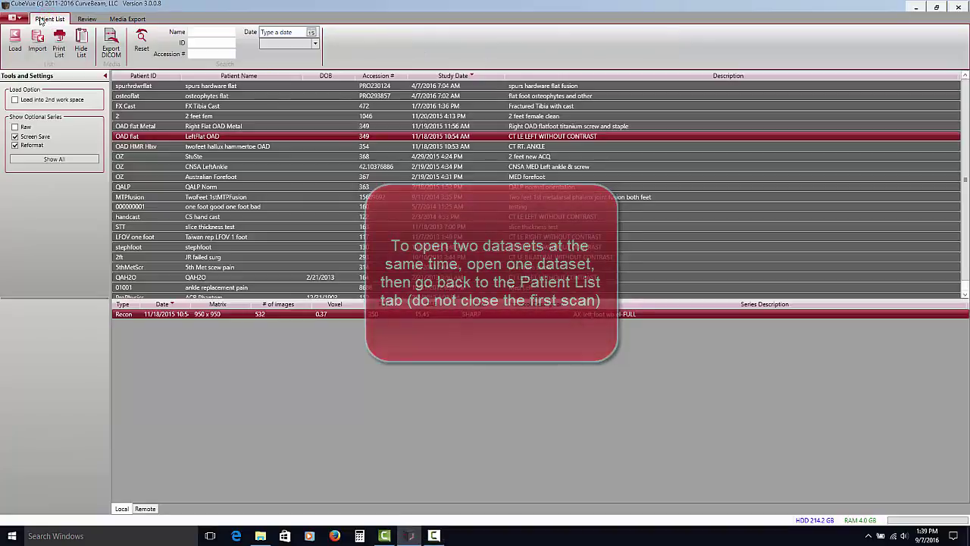
{"action": "left_click", "coordinate": [14, 102]}
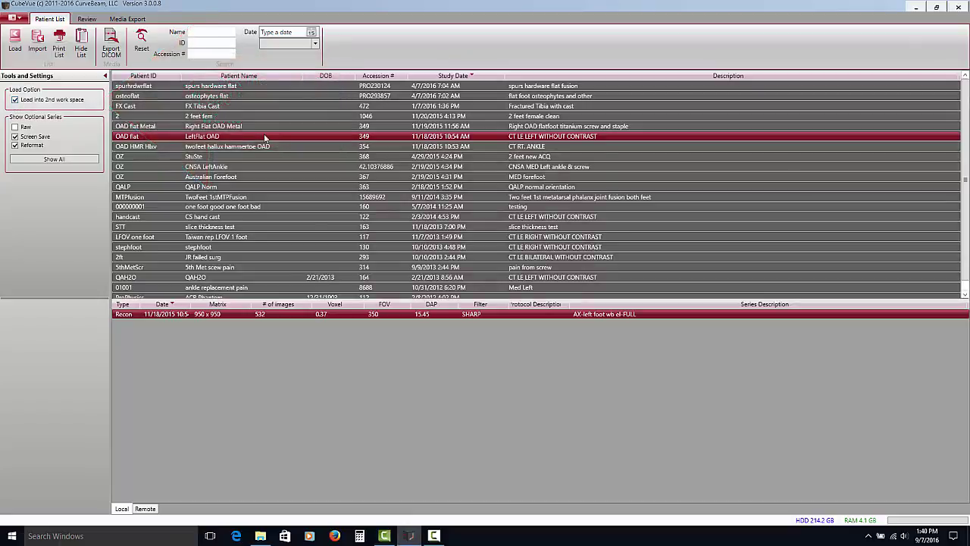
{"action": "left_click", "coordinate": [235, 127]}
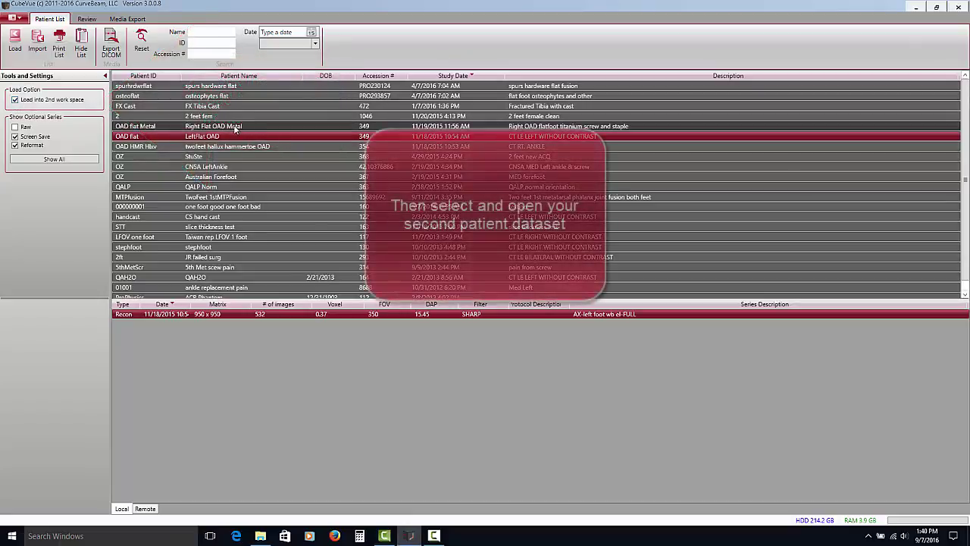
{"action": "double_click", "coordinate": [260, 316]}
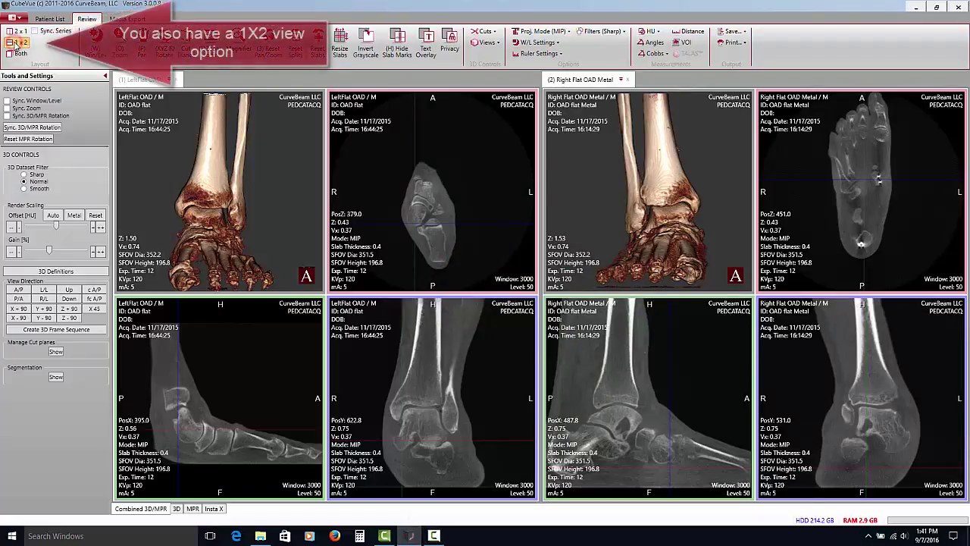
- View the two datasets in the 1 x 2 and Both layouts, switching between them, and return to the 2 x 1 layout
{"action": "left_click", "coordinate": [16, 43]}
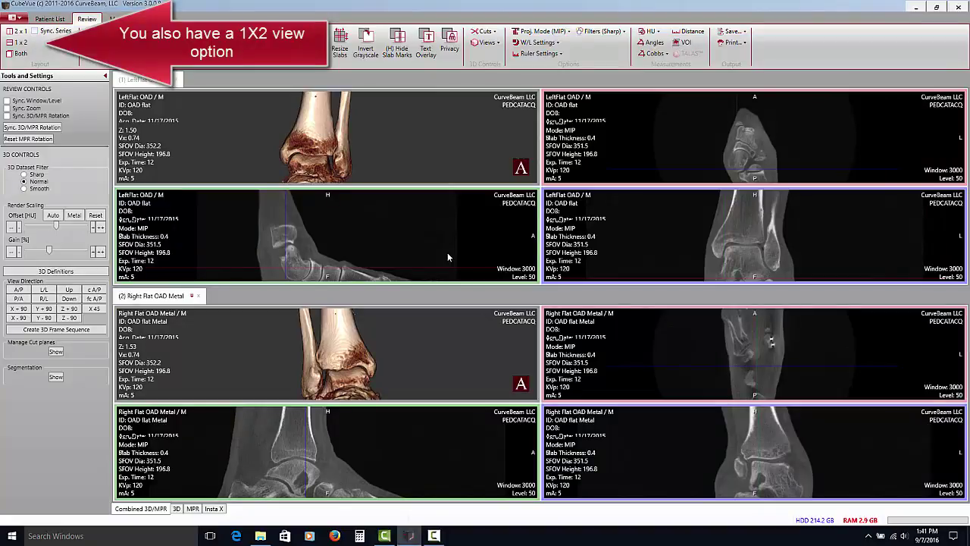
{"action": "left_click", "coordinate": [17, 53]}
{"action": "left_click", "coordinate": [150, 79]}
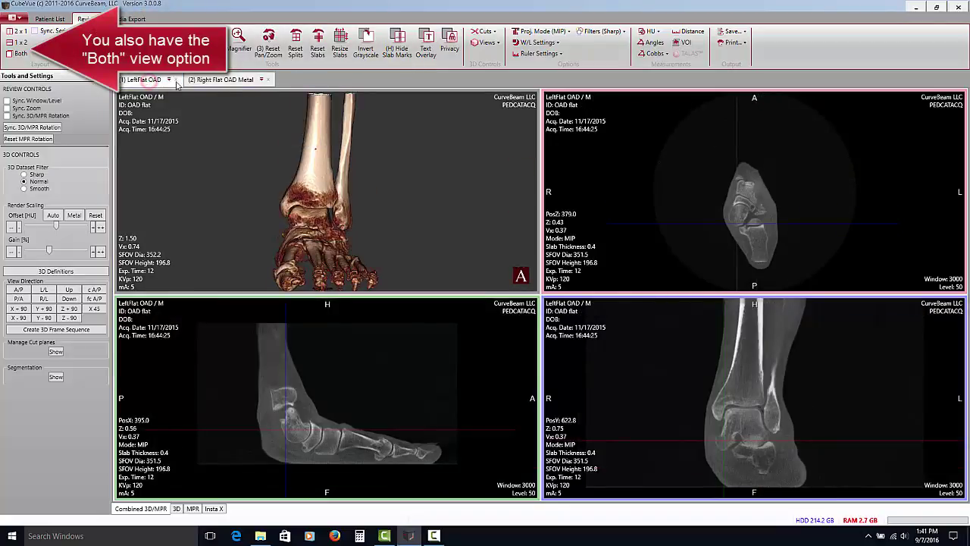
{"action": "left_click", "coordinate": [225, 81]}
{"action": "left_click", "coordinate": [167, 83]}
{"action": "left_click", "coordinate": [15, 31]}
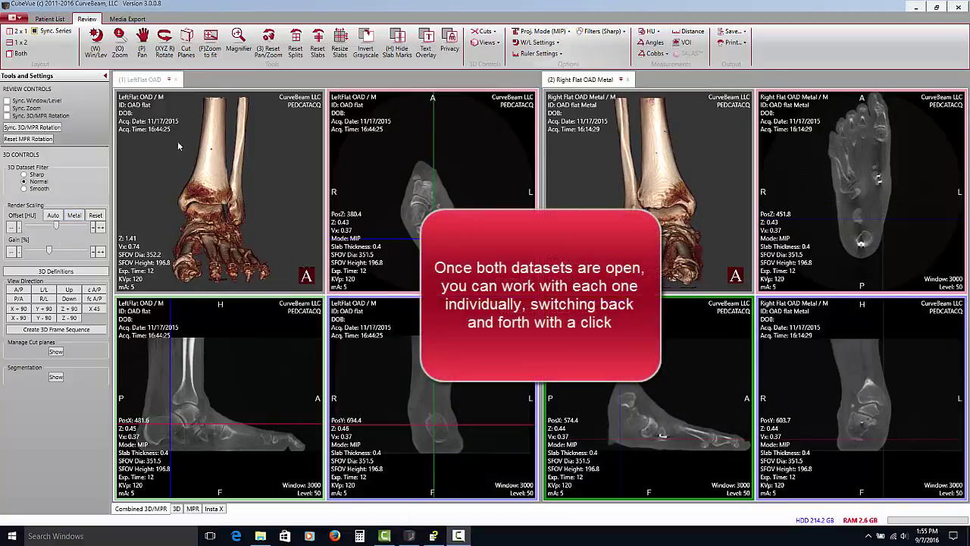
- Switch the active dataset from LeftFlat OAD to Right Flat OAD Metal and back to LeftFlat OAD
{"action": "left_click", "coordinate": [142, 81]}
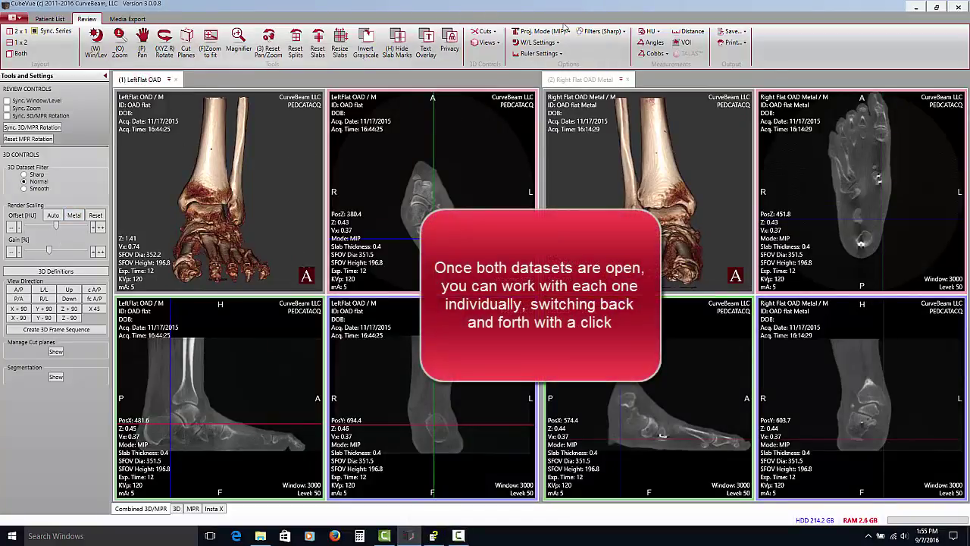
{"action": "left_click", "coordinate": [583, 81]}
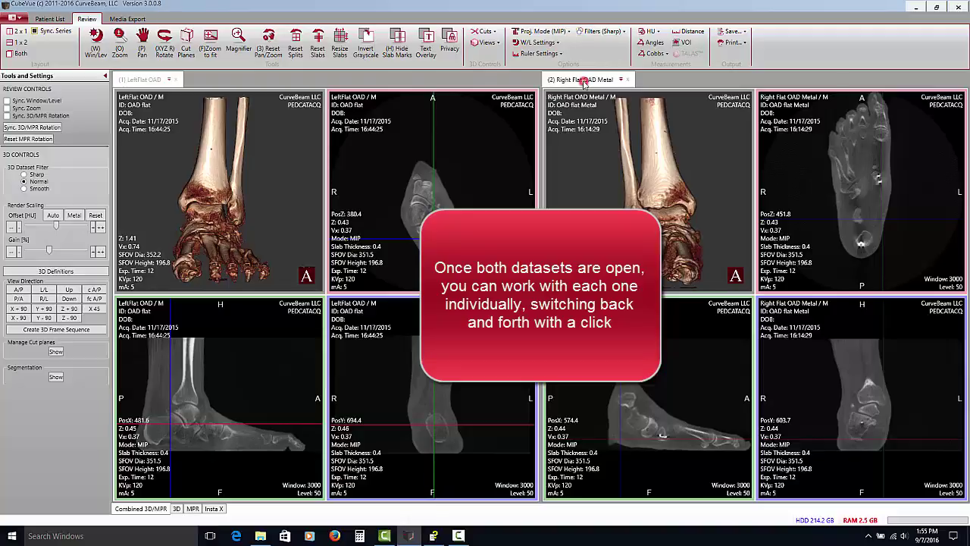
{"action": "left_click", "coordinate": [130, 83]}
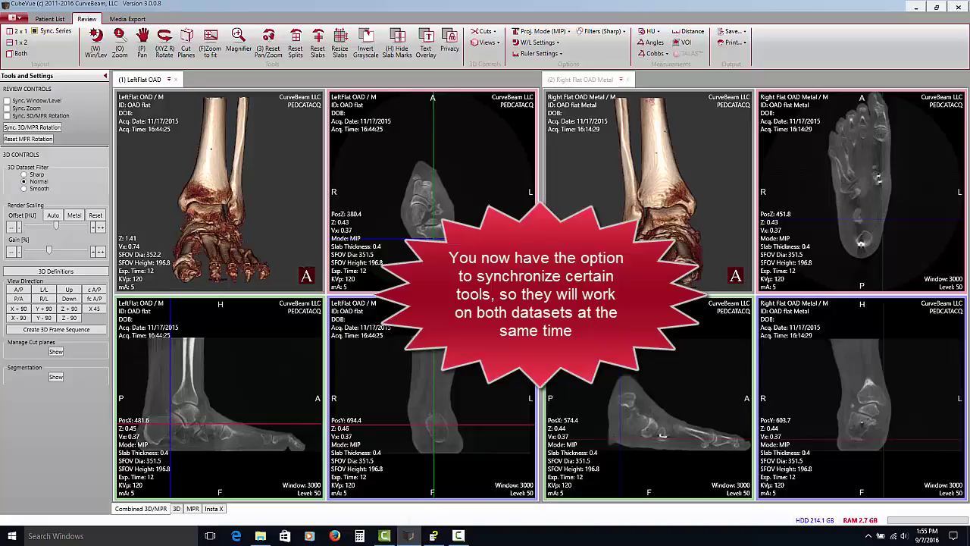
- Open the series synchronization controls, enable absolute synchronization for Zoom to fit, and apply it to both datasets immediately
{"action": "left_click", "coordinate": [34, 31]}
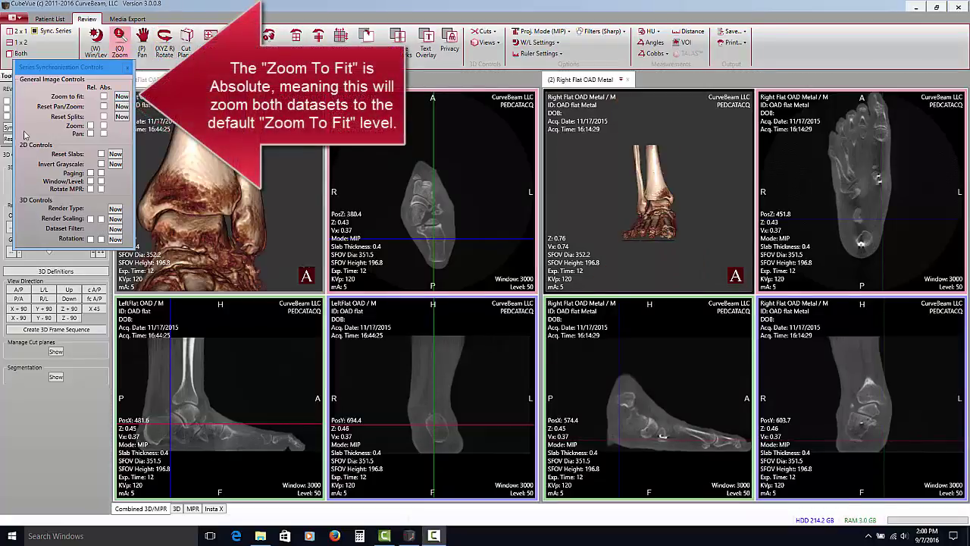
{"action": "left_click", "coordinate": [103, 97]}
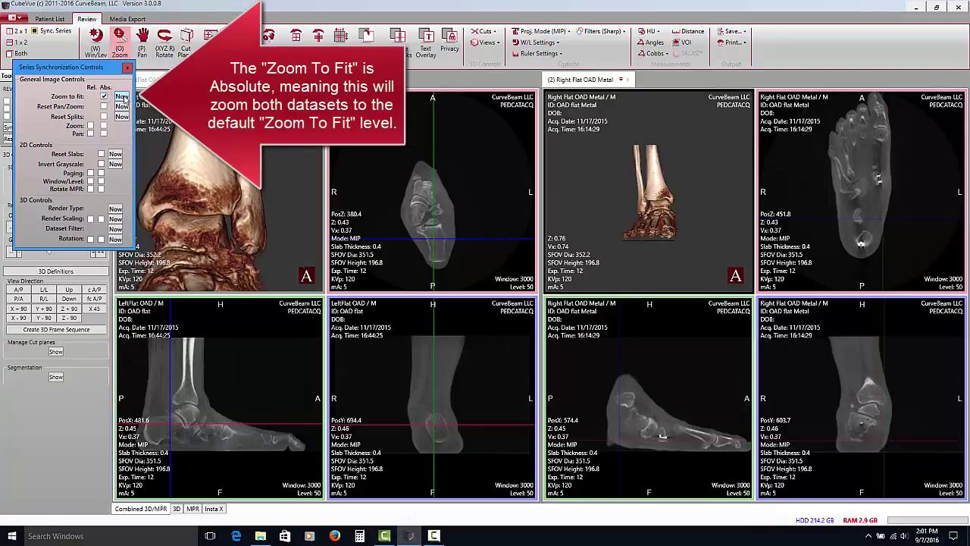
{"action": "left_click", "coordinate": [120, 97]}
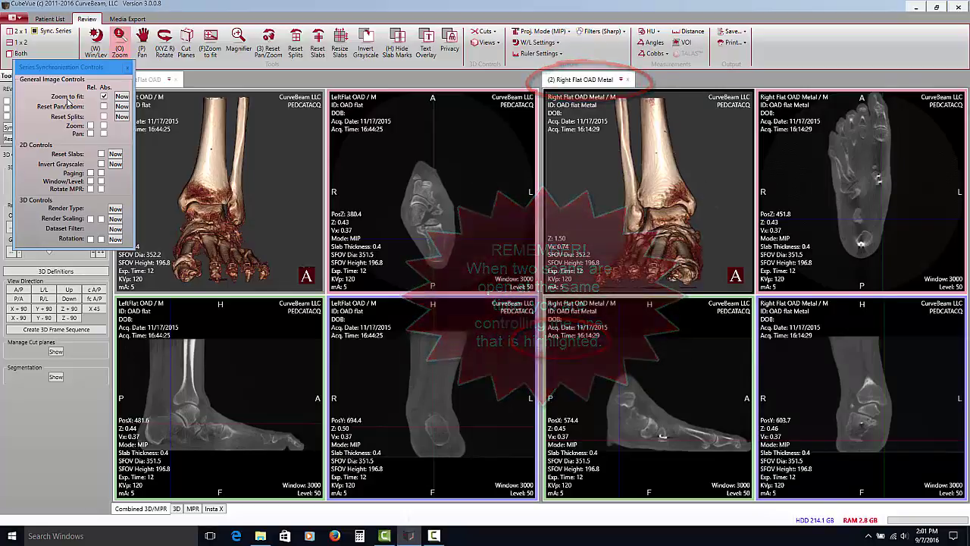
- Enable absolute synchronization for Reset Pan/Zoom and Reset Splits, applying each to both datasets immediately
{"action": "left_click", "coordinate": [104, 106]}
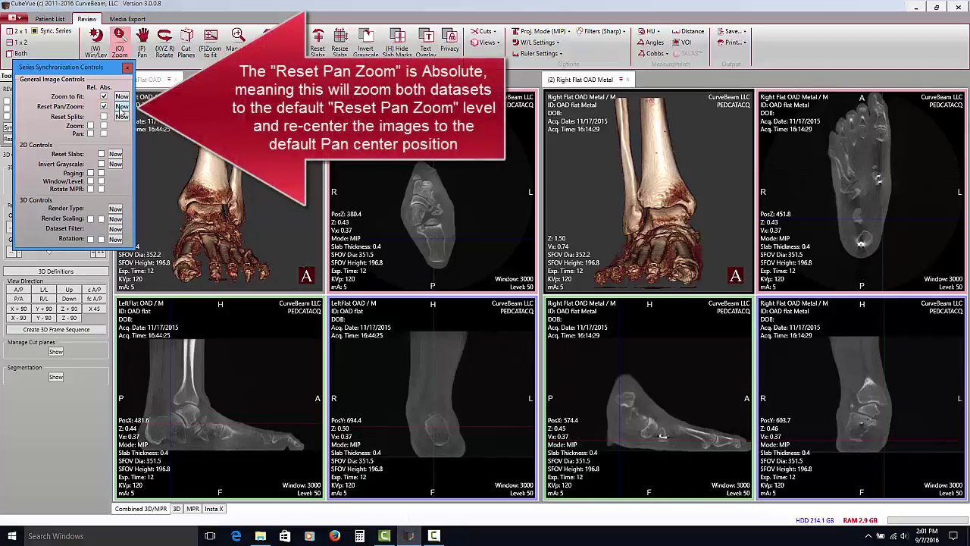
{"action": "left_click", "coordinate": [121, 107]}
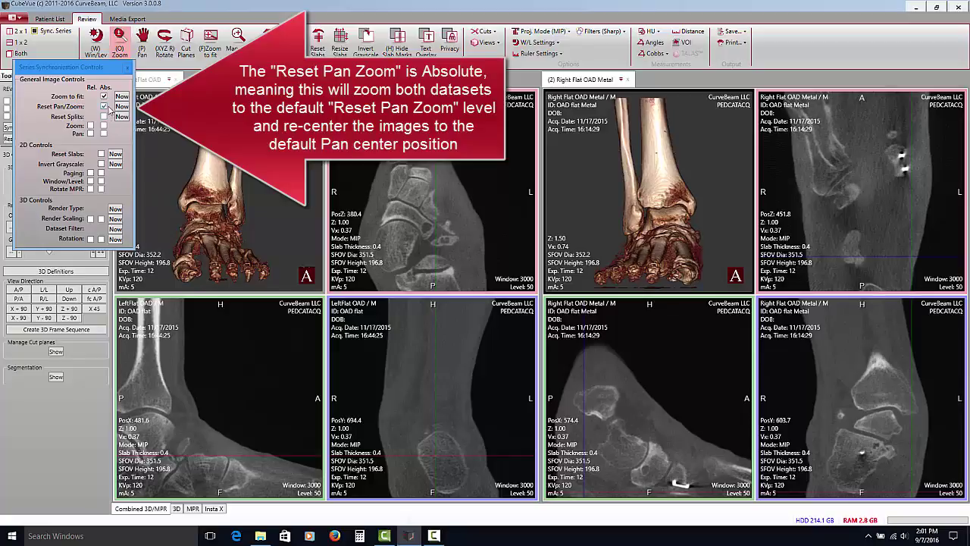
{"action": "left_click", "coordinate": [102, 107]}
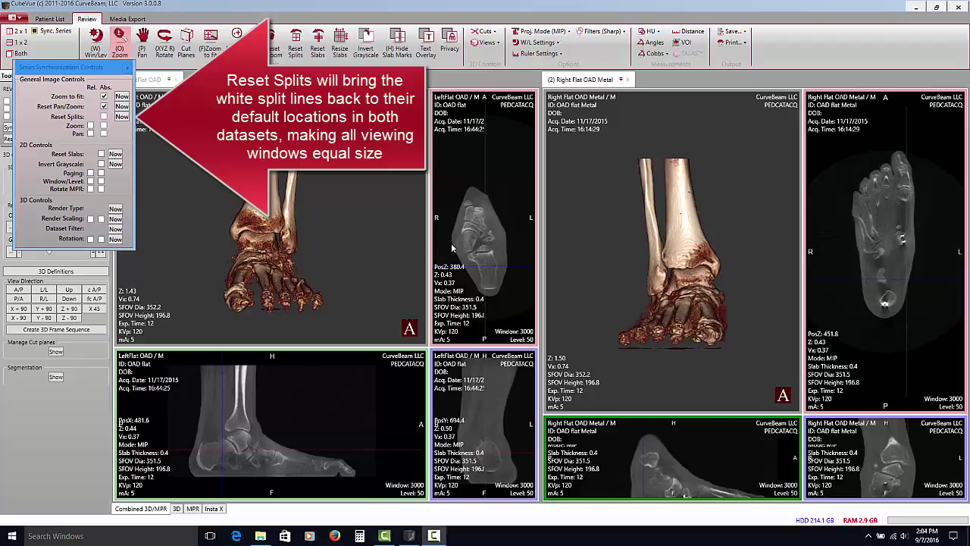
{"action": "left_click", "coordinate": [103, 117]}
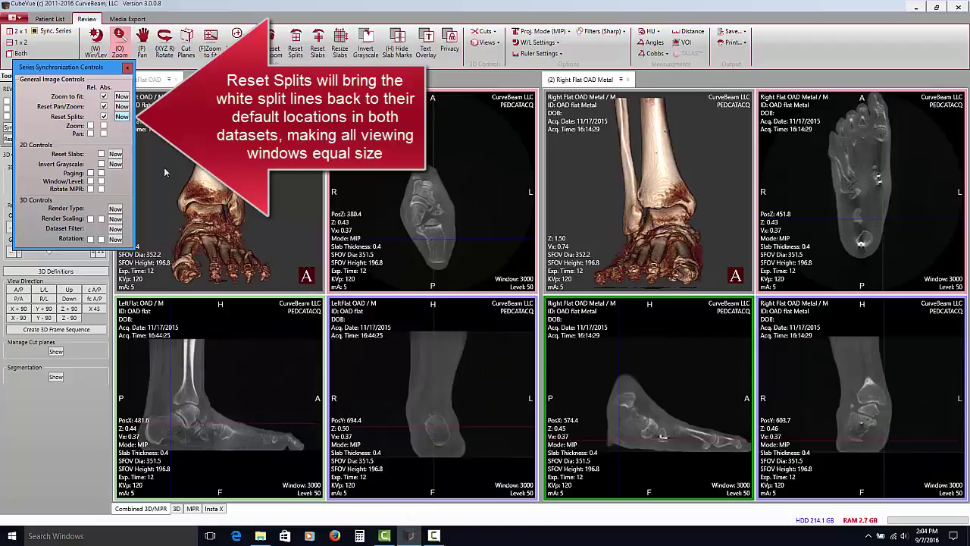
{"action": "left_click", "coordinate": [122, 117]}
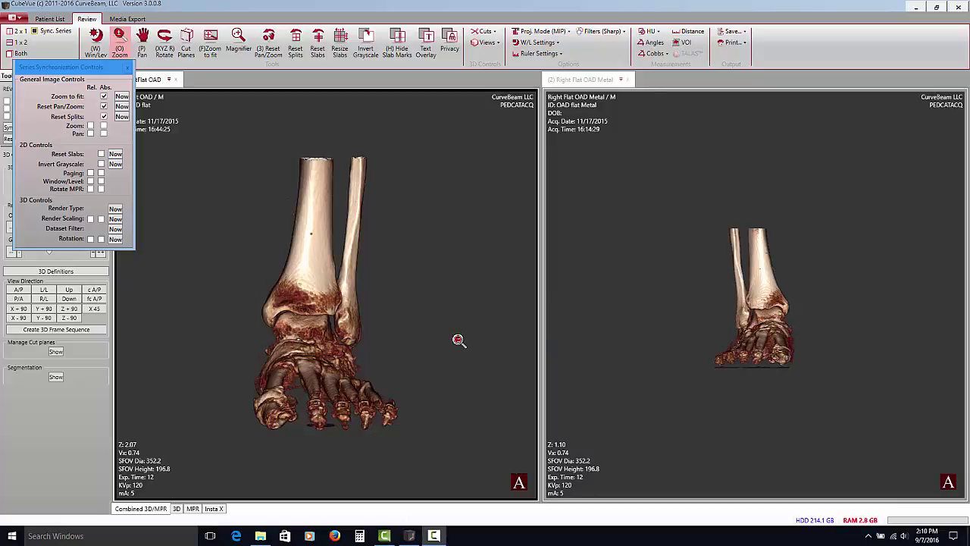
- Enlarge the LeftFlat OAD 3D rendering, set zoom synchronization to relative, and zoom in further on both renderings
{"action": "mouse_move", "coordinate": [456, 331]}
{"action": "left_mouse_down"}
{"action": "mouse_move", "coordinate": [456, 293]}
{"action": "mouse_move", "coordinate": [455, 327]}
{"action": "left_mouse_up"}
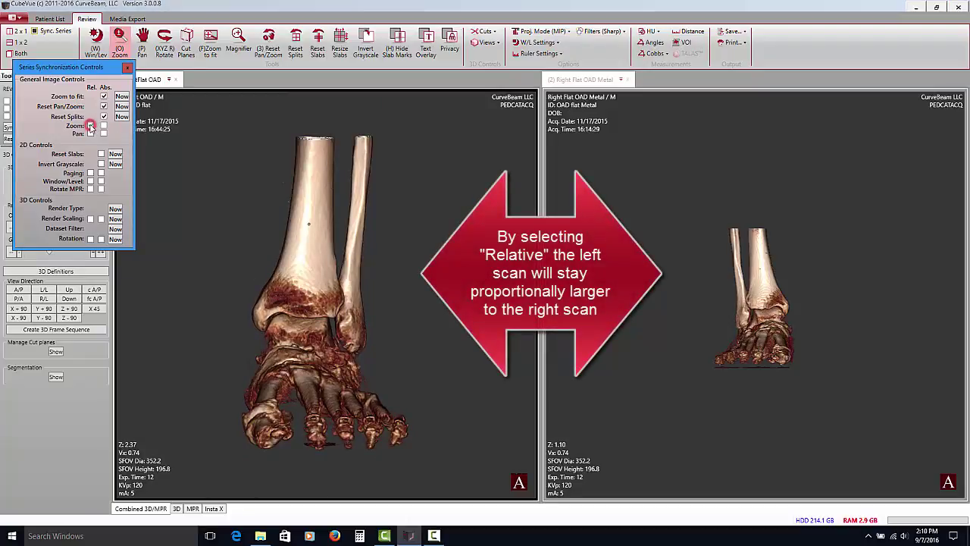
{"action": "left_click", "coordinate": [90, 126]}
{"action": "left_click_drag", "start_coordinate": [435, 340], "coordinate": [433, 320]}
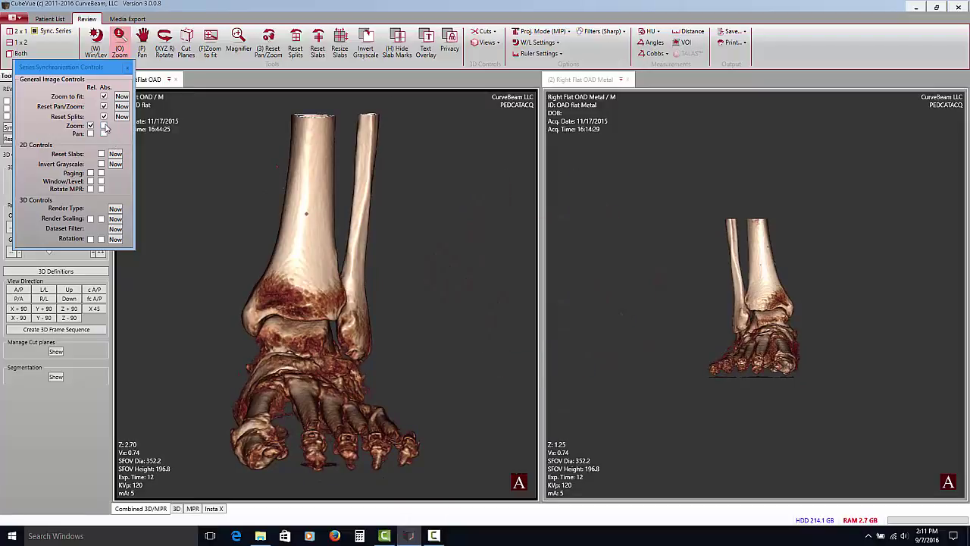
- Set zoom synchronization to absolute and zoom both 3D renderings in and back out from the LeftFlat OAD dataset
{"action": "left_click", "coordinate": [104, 125]}
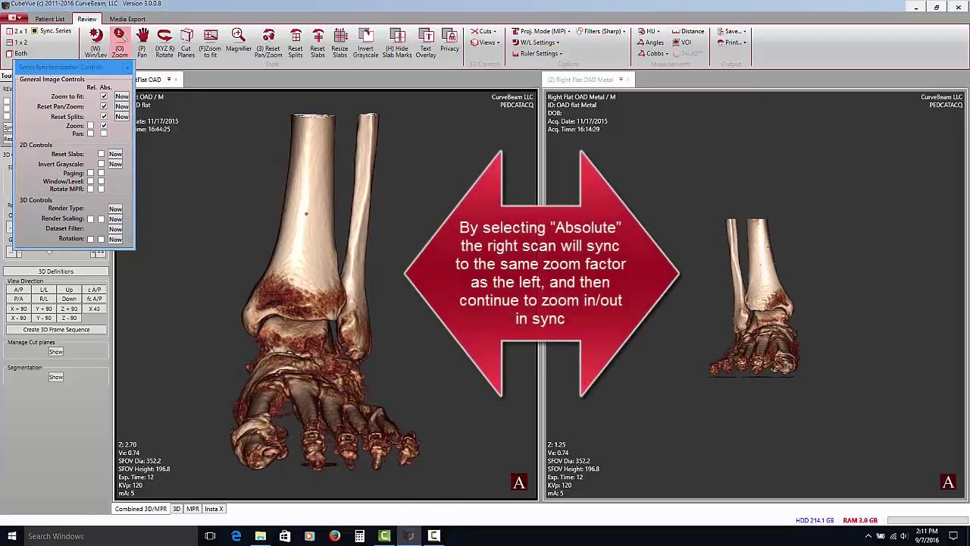
{"action": "left_click_drag", "start_coordinate": [432, 320], "coordinate": [433, 320]}
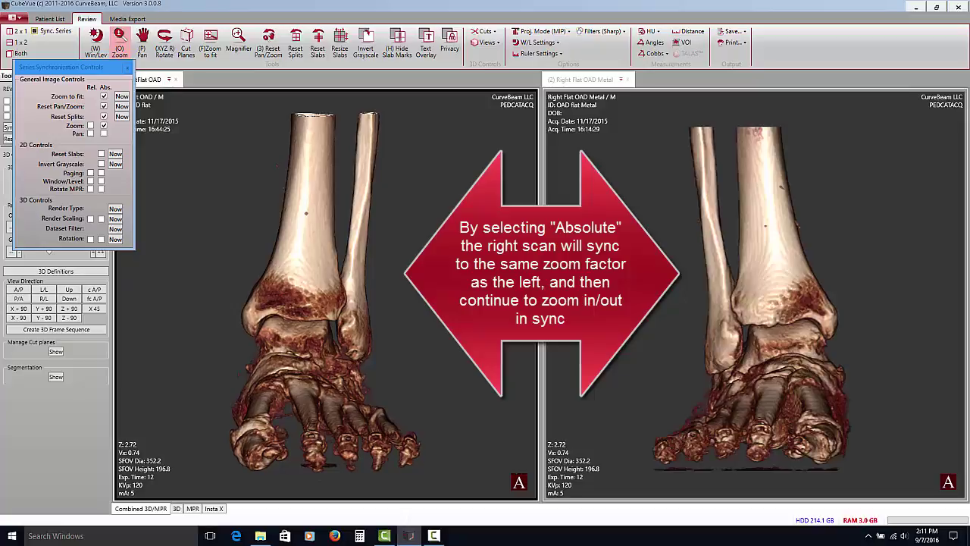
{"action": "scroll", "coordinate": [440, 219], "scroll_direction": "up", "scroll_amount": 5}
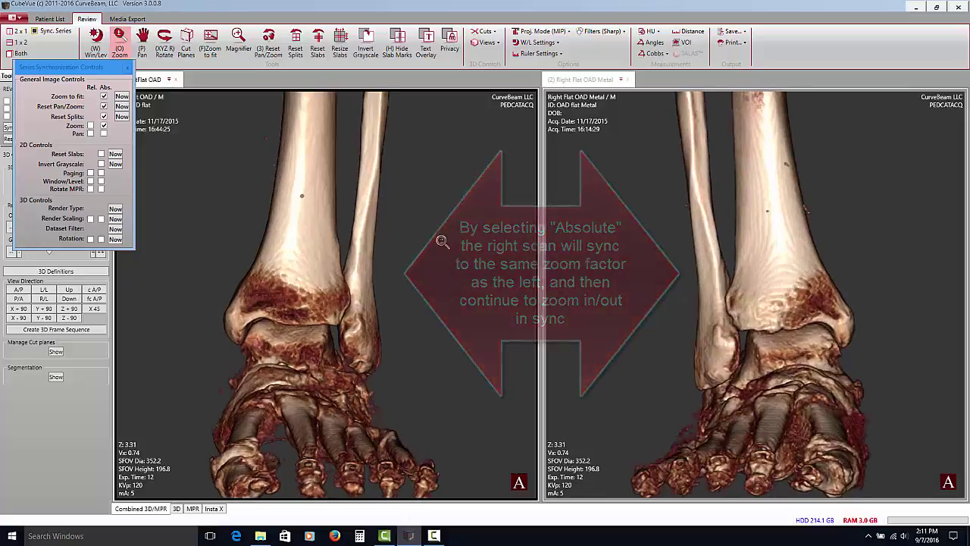
{"action": "left_click_drag", "start_coordinate": [440, 228], "coordinate": [444, 283]}
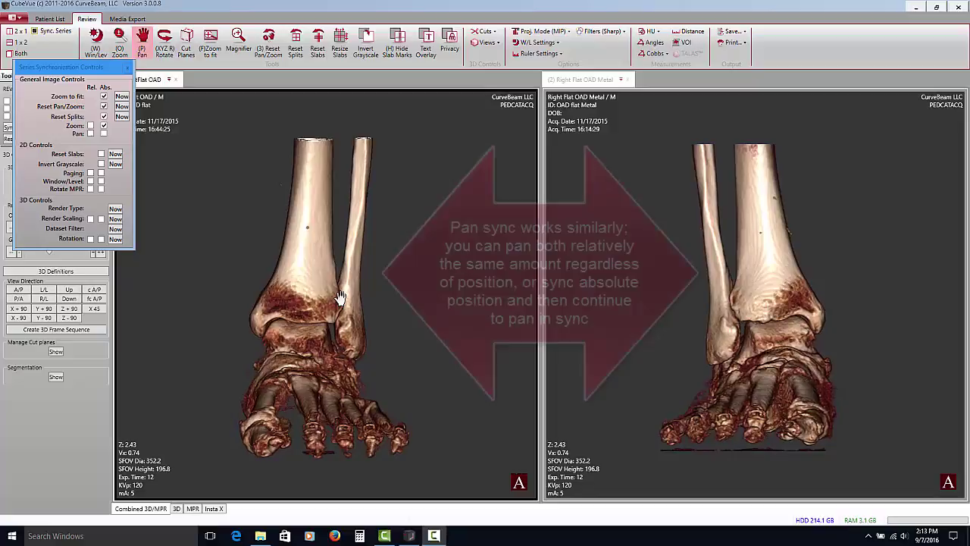
- Pan the two 3D renderings apart individually, set pan synchronization to relative, and pan both together from LeftFlat OAD
{"action": "left_click_drag", "start_coordinate": [324, 295], "coordinate": [243, 288]}
{"action": "left_click", "coordinate": [739, 289]}
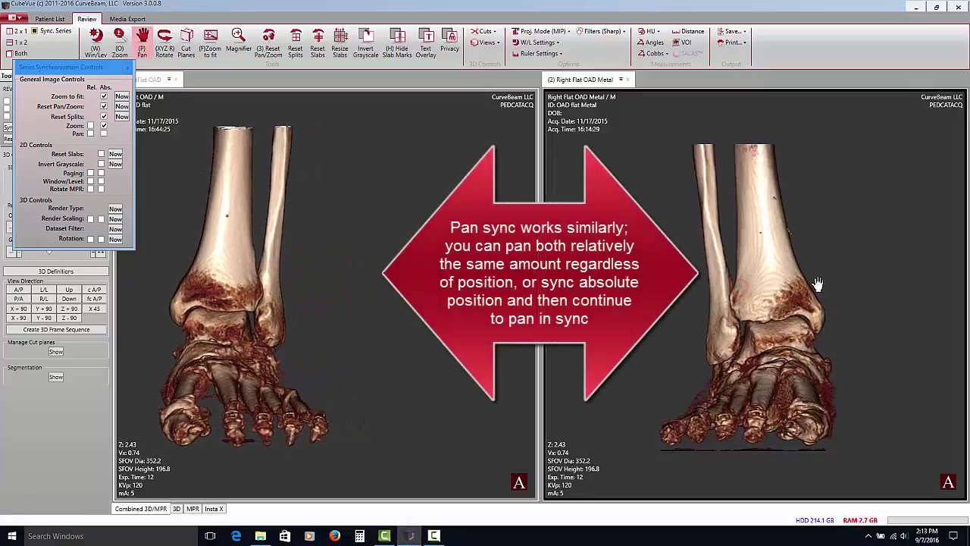
{"action": "left_click_drag", "start_coordinate": [809, 294], "coordinate": [868, 288]}
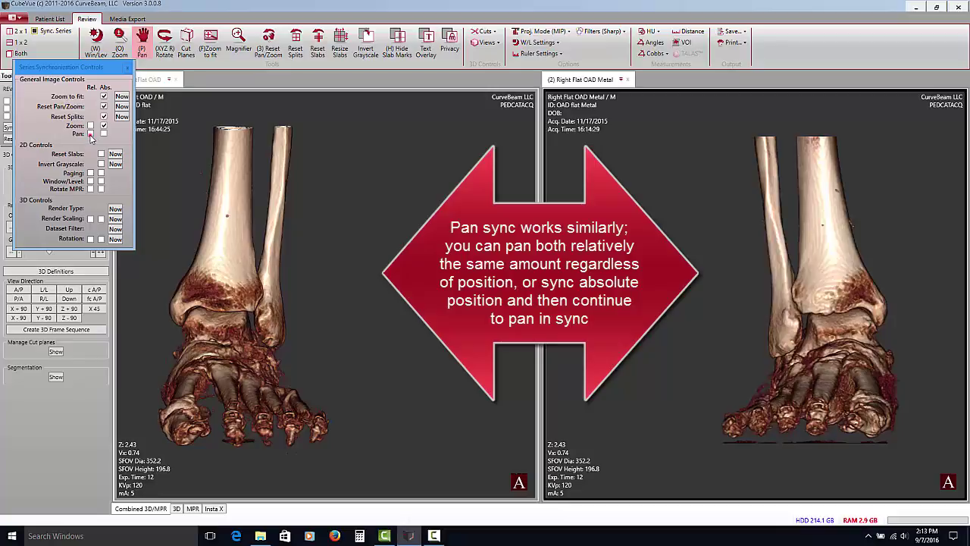
{"action": "left_click", "coordinate": [90, 134]}
{"action": "left_click", "coordinate": [299, 282]}
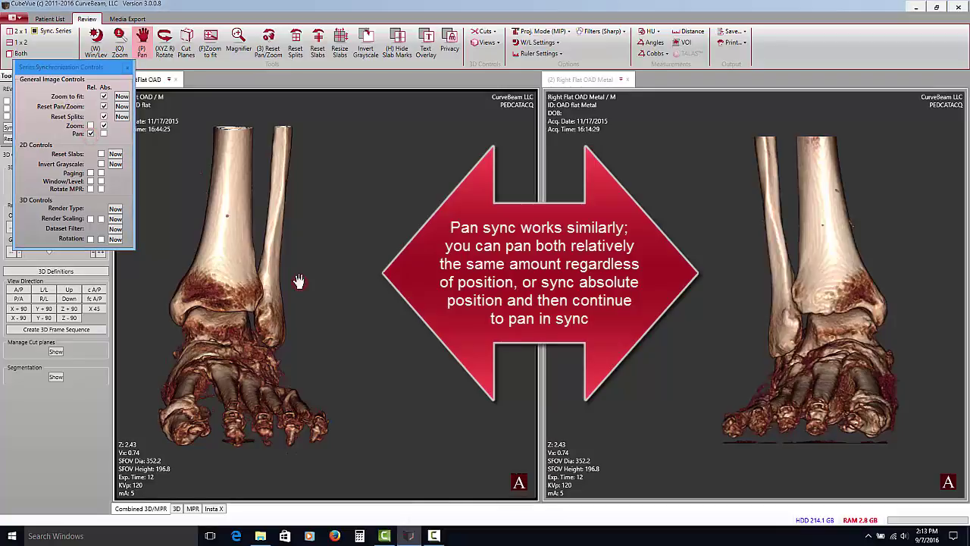
{"action": "mouse_move", "coordinate": [305, 282]}
{"action": "left_mouse_down"}
{"action": "mouse_move", "coordinate": [387, 282]}
{"action": "mouse_move", "coordinate": [267, 279]}
{"action": "mouse_move", "coordinate": [311, 282]}
{"action": "left_mouse_up"}
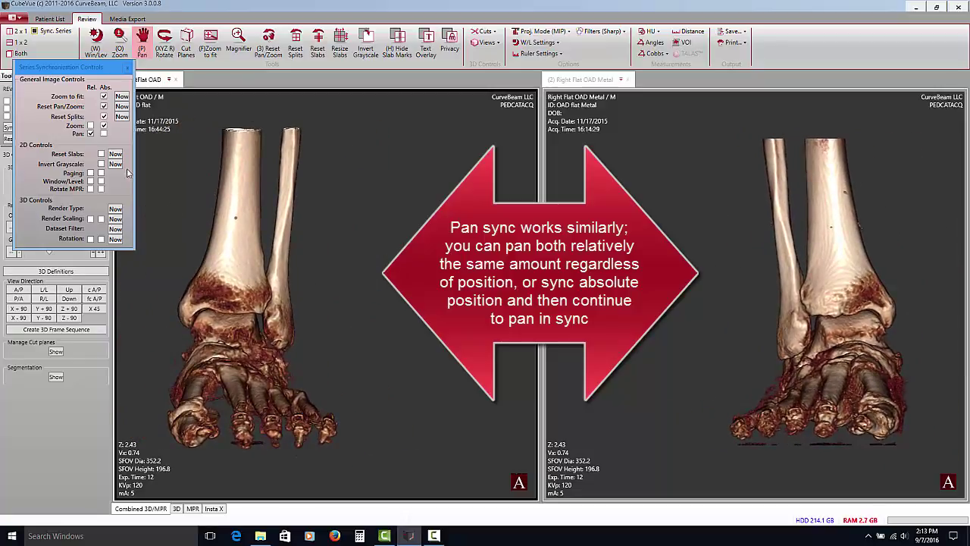
- Set pan synchronization to absolute and pan both 3D renderings together from the LeftFlat OAD dataset
{"action": "left_click", "coordinate": [103, 134]}
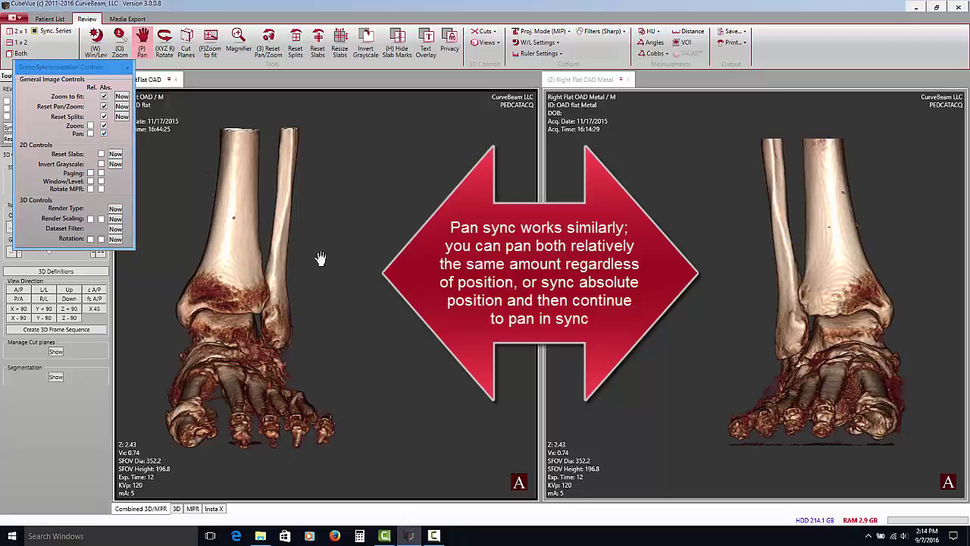
{"action": "left_click_drag", "start_coordinate": [311, 257], "coordinate": [390, 270]}
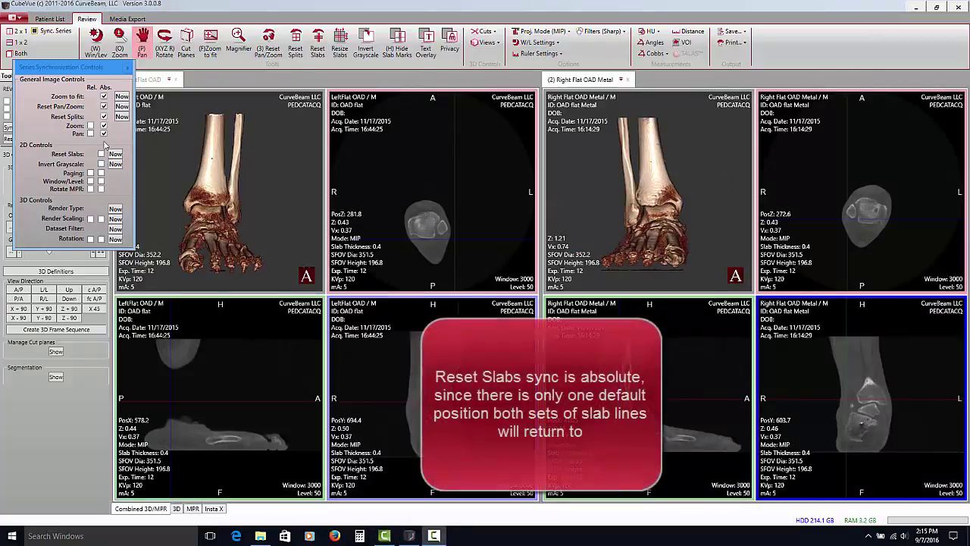
- Enable absolute synchronization for Reset Slabs and return the slab lines of both datasets to their default positions
{"action": "left_click", "coordinate": [101, 154]}
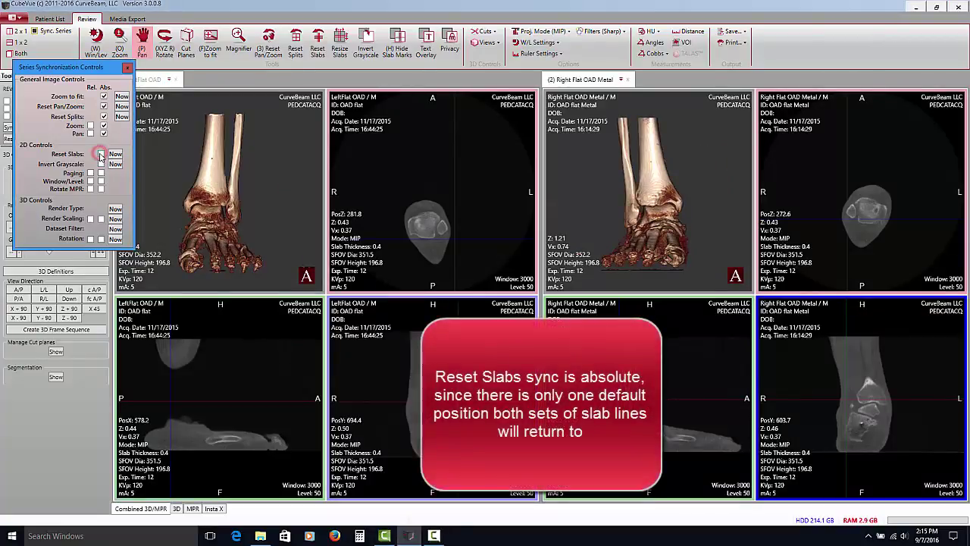
{"action": "left_click", "coordinate": [101, 154]}
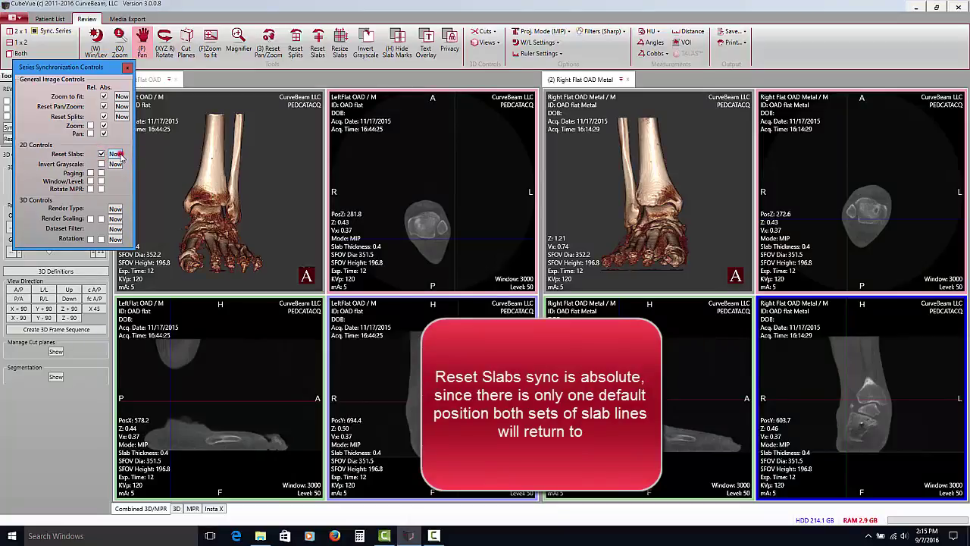
{"action": "left_click", "coordinate": [118, 154]}
{"action": "left_click", "coordinate": [500, 302]}
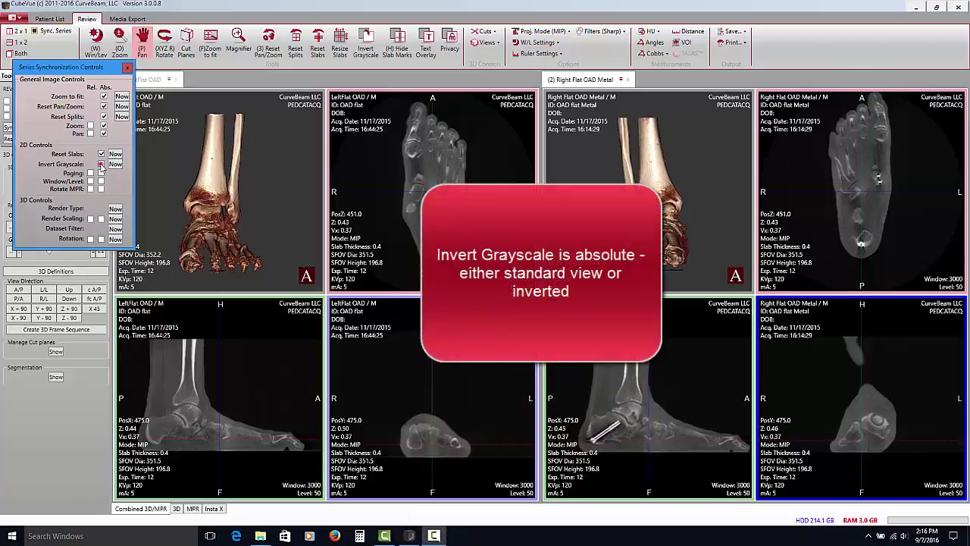
- Enable absolute synchronization for Invert Grayscale and invert the 2D slice views of both datasets immediately
{"action": "left_click", "coordinate": [101, 165]}
{"action": "left_click", "coordinate": [101, 164]}
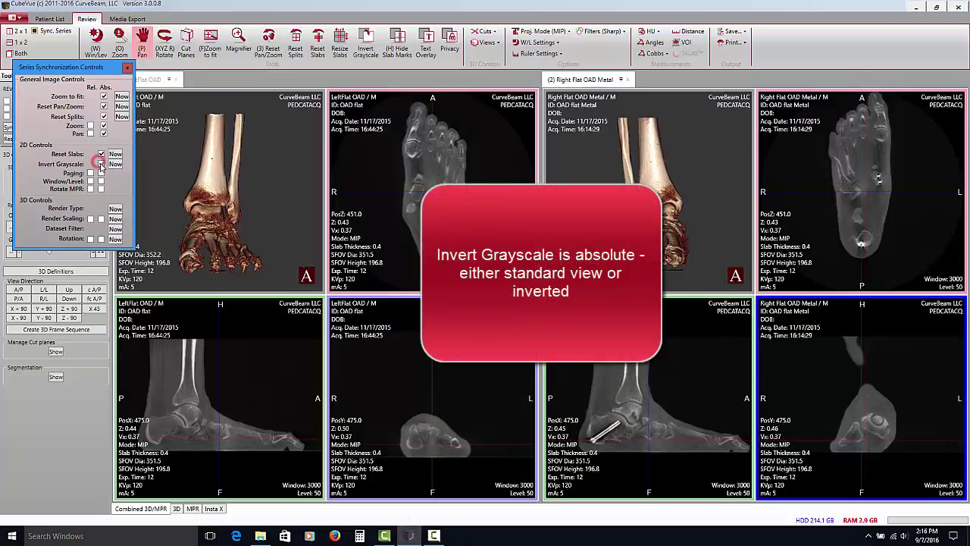
{"action": "left_click", "coordinate": [115, 164]}
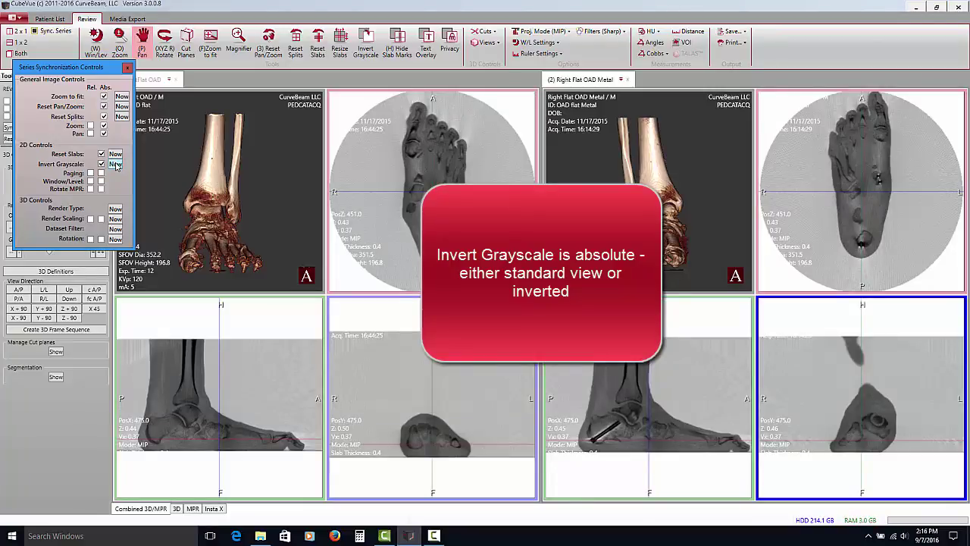
- Set paging synchronization to relative and enlarge the coronal view of each dataset to fill its half of the viewing area
{"action": "left_click", "coordinate": [101, 164]}
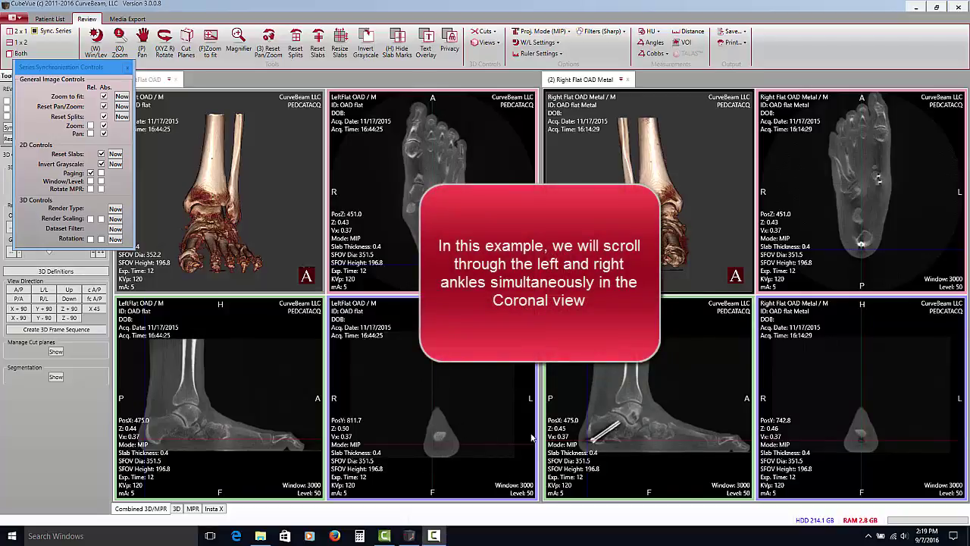
{"action": "double_click", "coordinate": [469, 398]}
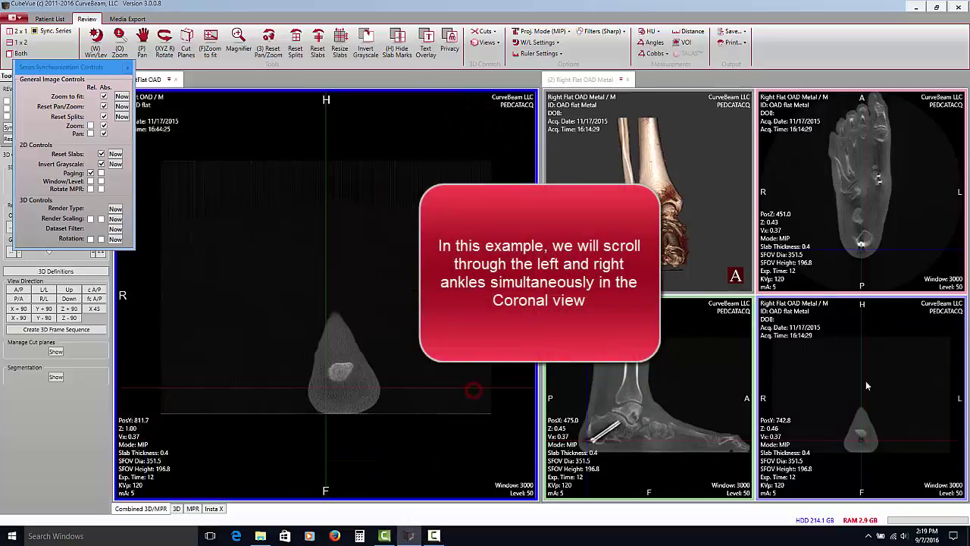
{"action": "left_click", "coordinate": [913, 380]}
{"action": "double_click", "coordinate": [912, 381]}
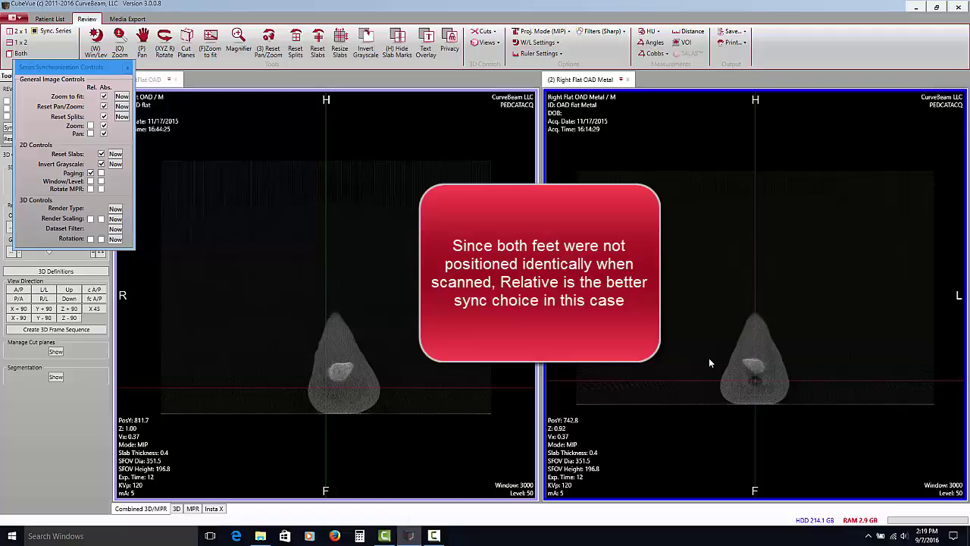
- Page through the coronal slices of both ankles simultaneously from the LeftFlat OAD view, from the heels forward through the ankle joints
{"action": "left_click", "coordinate": [411, 287]}
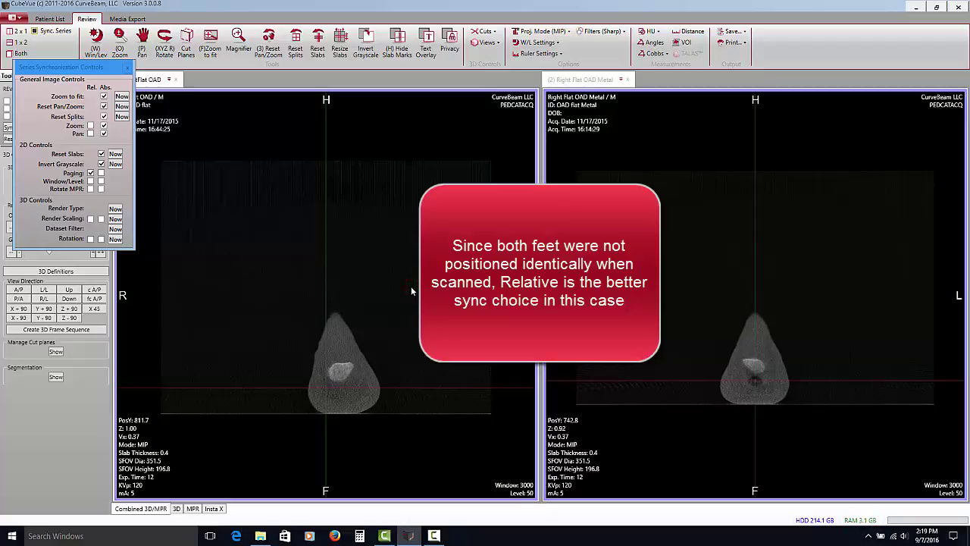
{"action": "scroll", "coordinate": [410, 287], "scroll_direction": "down", "scroll_amount": 5}
{"action": "scroll", "coordinate": [411, 286], "scroll_direction": "down", "scroll_amount": 10}
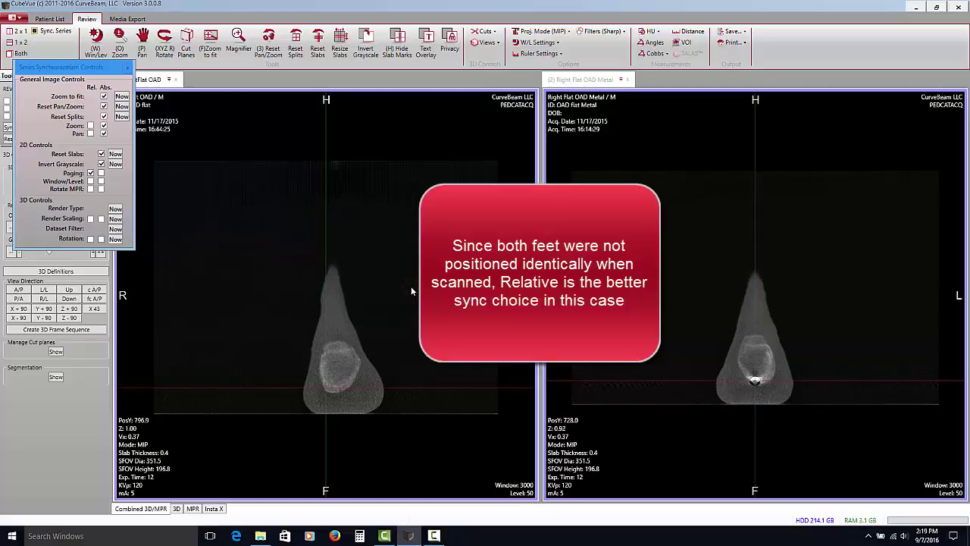
{"action": "scroll", "coordinate": [411, 286], "scroll_direction": "down", "scroll_amount": 13}
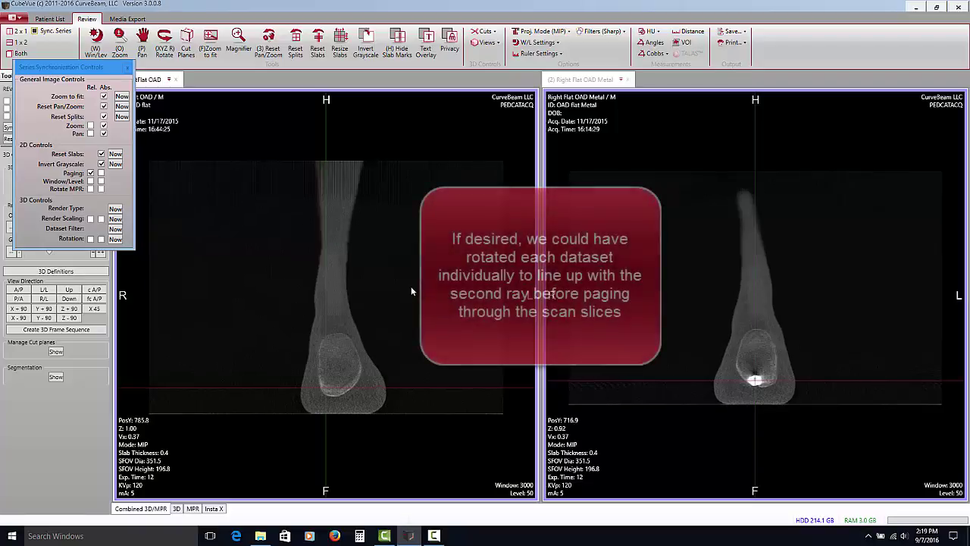
{"action": "scroll", "coordinate": [411, 286], "scroll_direction": "down", "scroll_amount": 10}
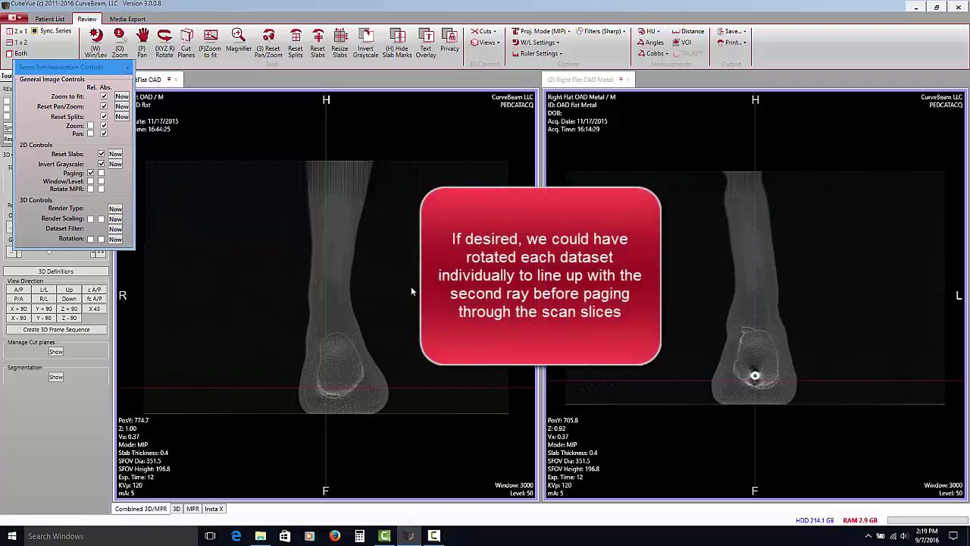
{"action": "scroll", "coordinate": [411, 285], "scroll_direction": "down", "scroll_amount": 10}
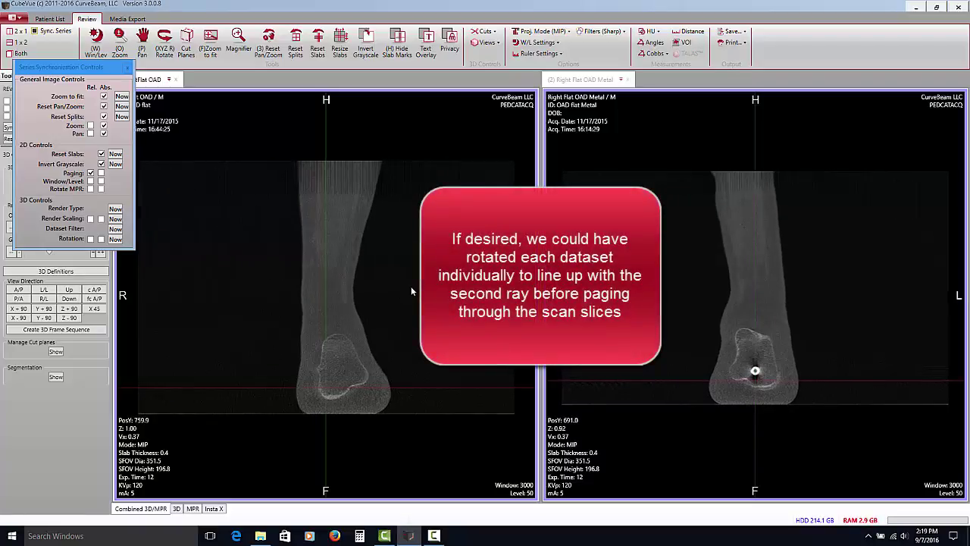
{"action": "scroll", "coordinate": [411, 286], "scroll_direction": "down", "scroll_amount": 10}
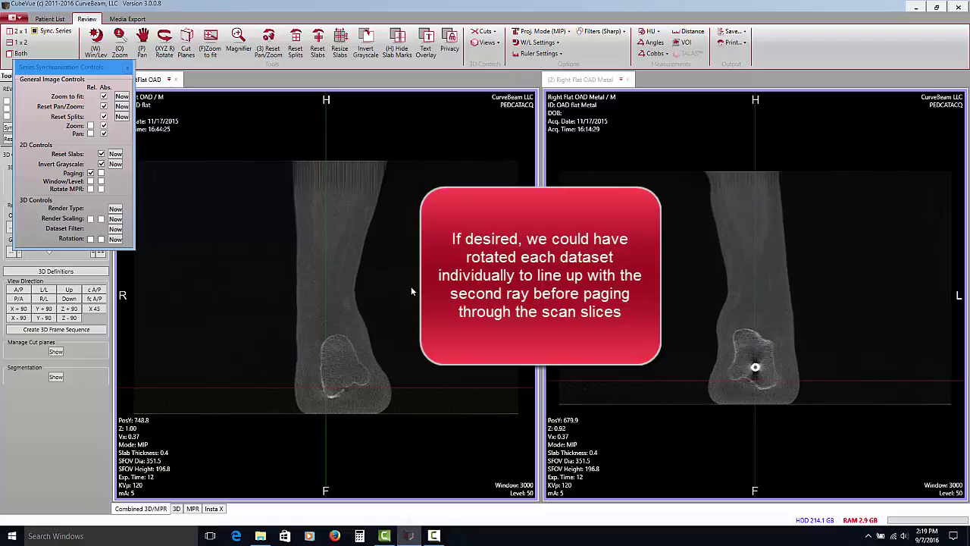
{"action": "scroll", "coordinate": [411, 286], "scroll_direction": "down", "scroll_amount": 13}
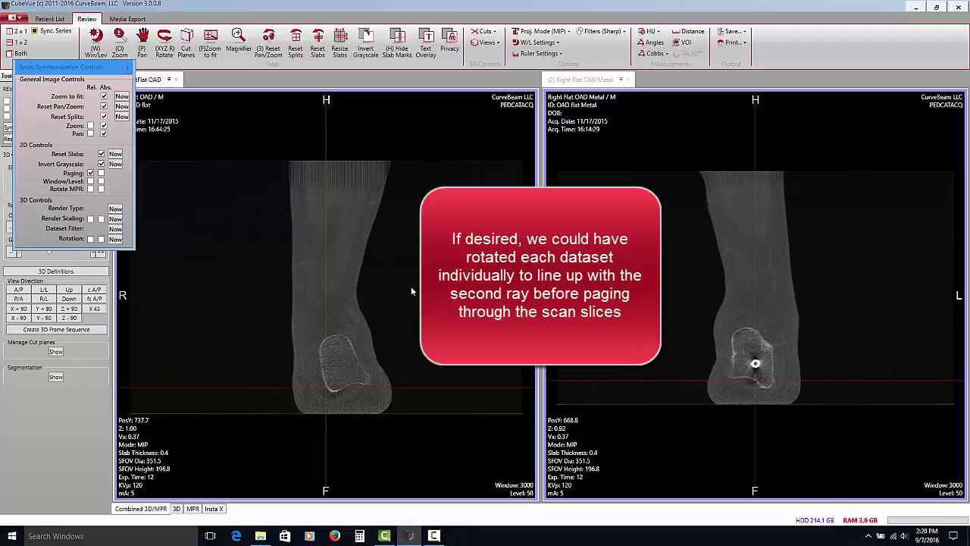
{"action": "scroll", "coordinate": [411, 286], "scroll_direction": "down", "scroll_amount": 10}
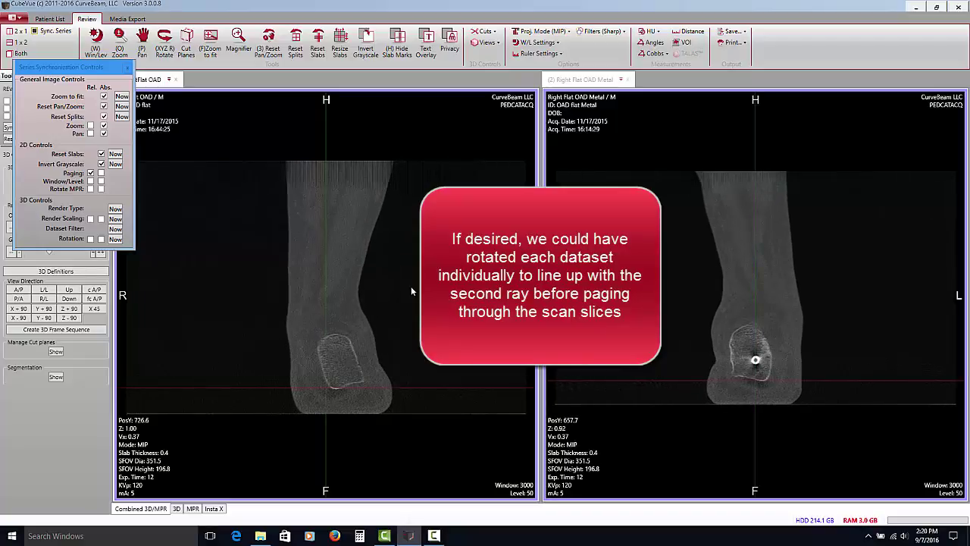
{"action": "scroll", "coordinate": [410, 286], "scroll_direction": "down", "scroll_amount": 10}
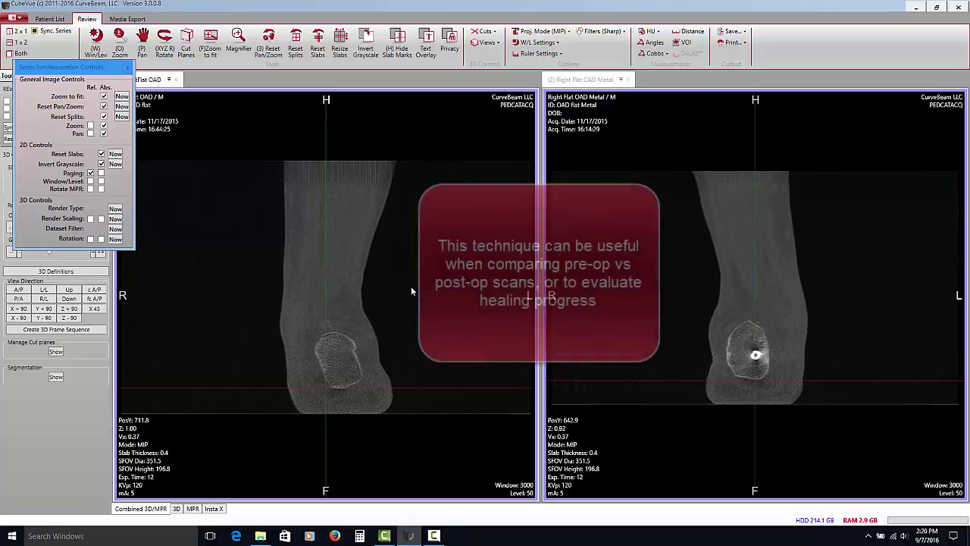
{"action": "scroll", "coordinate": [411, 285], "scroll_direction": "down", "scroll_amount": 10}
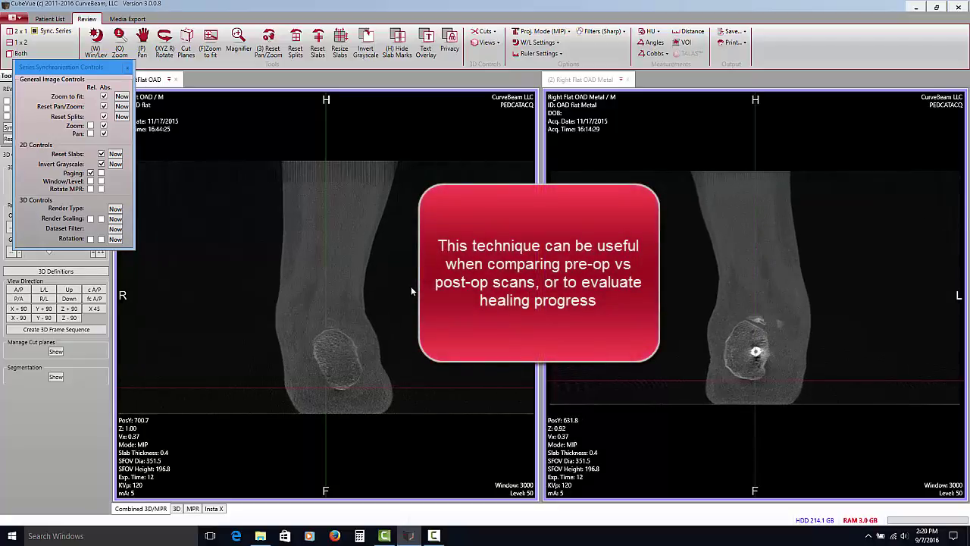
{"action": "scroll", "coordinate": [411, 285], "scroll_direction": "down", "scroll_amount": 10}
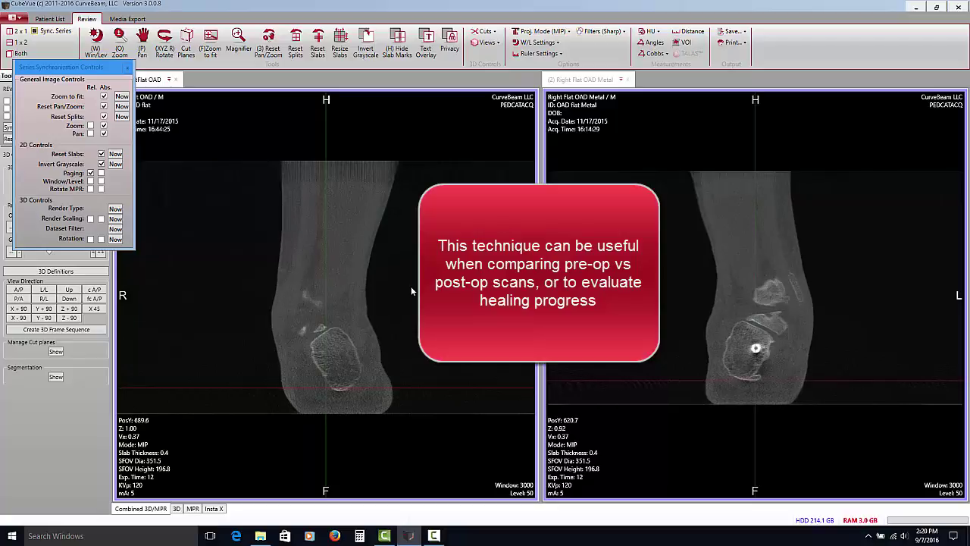
{"action": "scroll", "coordinate": [411, 286], "scroll_direction": "down", "scroll_amount": 13}
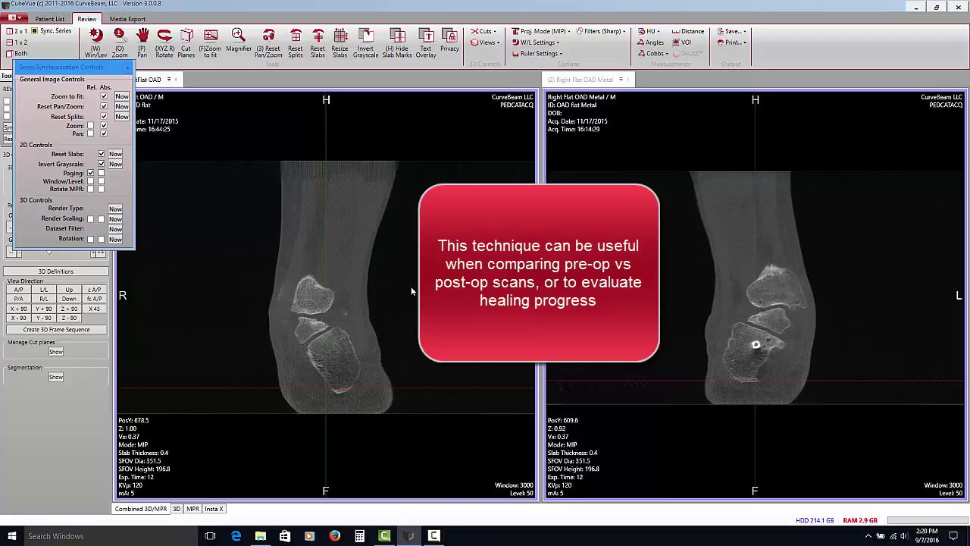
{"action": "scroll", "coordinate": [411, 286], "scroll_direction": "down", "scroll_amount": 10}
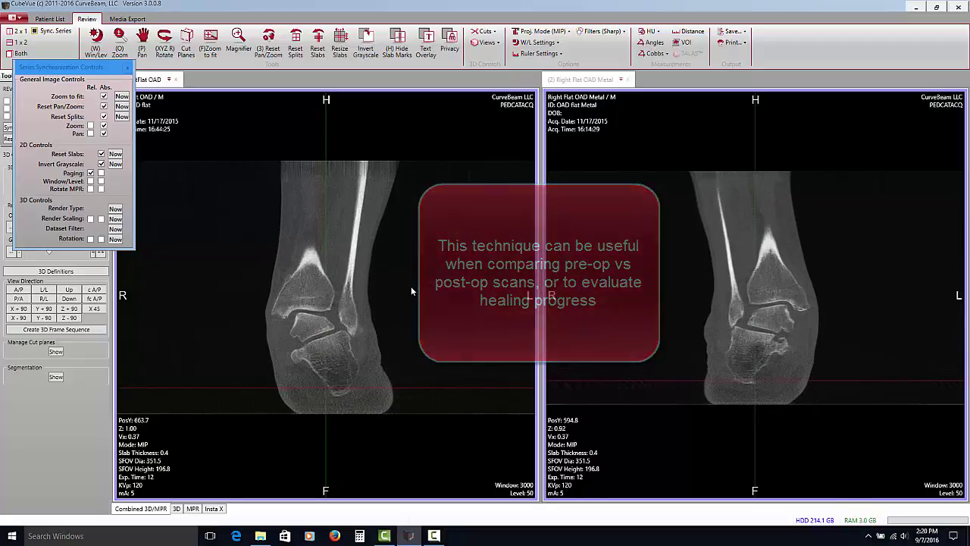
{"action": "scroll", "coordinate": [412, 291], "scroll_direction": "down", "scroll_amount": 10}
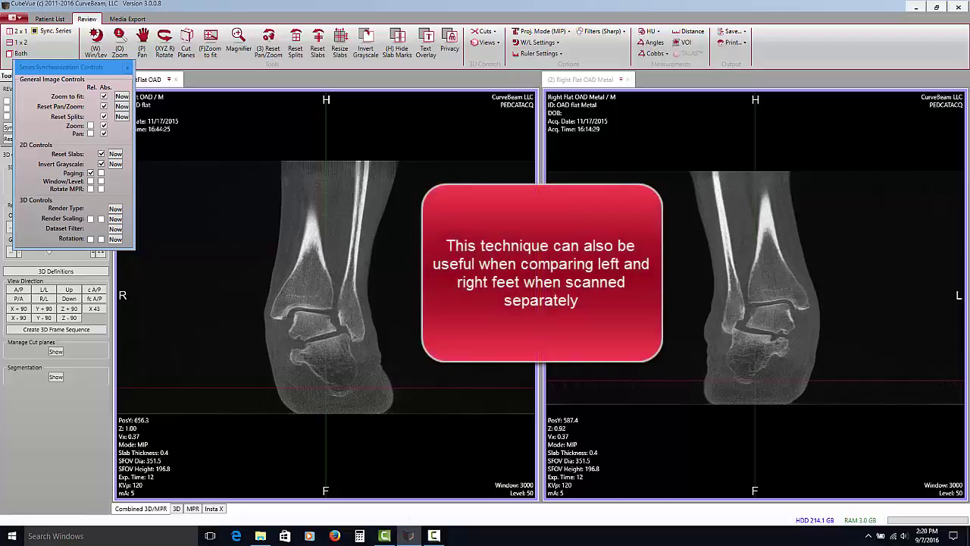
{"action": "scroll", "coordinate": [412, 291], "scroll_direction": "down", "scroll_amount": 13}
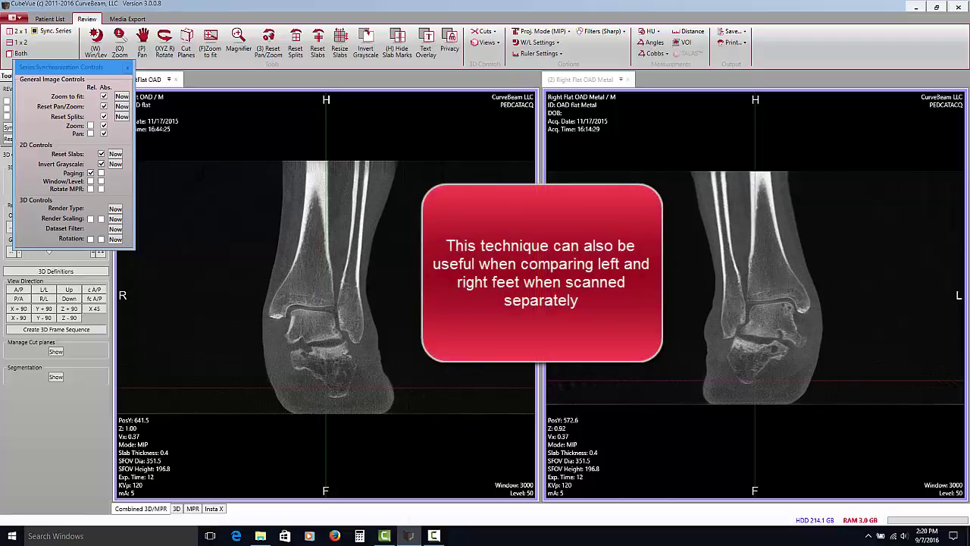
{"action": "scroll", "coordinate": [412, 291], "scroll_direction": "down", "scroll_amount": 3}
{"action": "scroll", "coordinate": [412, 291], "scroll_direction": "down", "scroll_amount": 12}
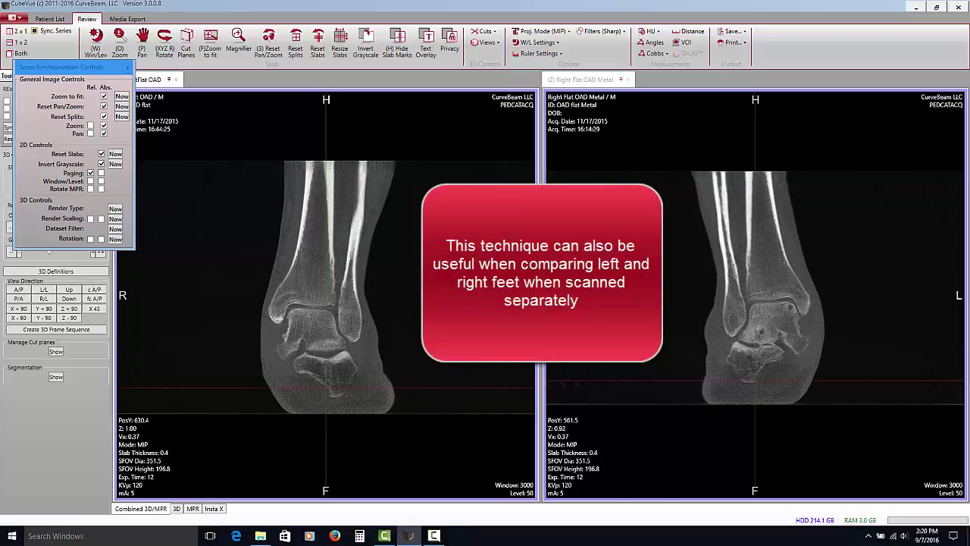
{"action": "scroll", "coordinate": [411, 291], "scroll_direction": "down", "scroll_amount": 3}
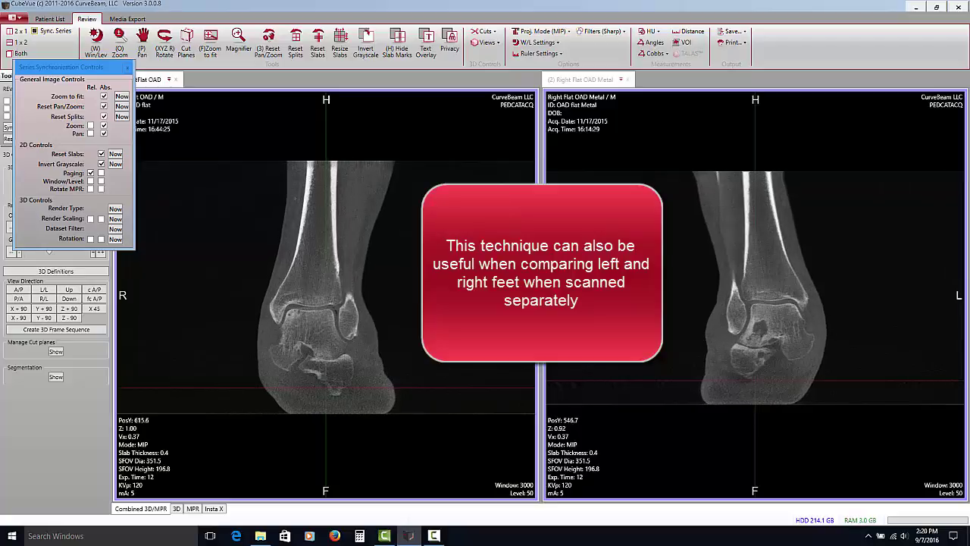
{"action": "scroll", "coordinate": [458, 309], "scroll_direction": "down", "scroll_amount": 12}
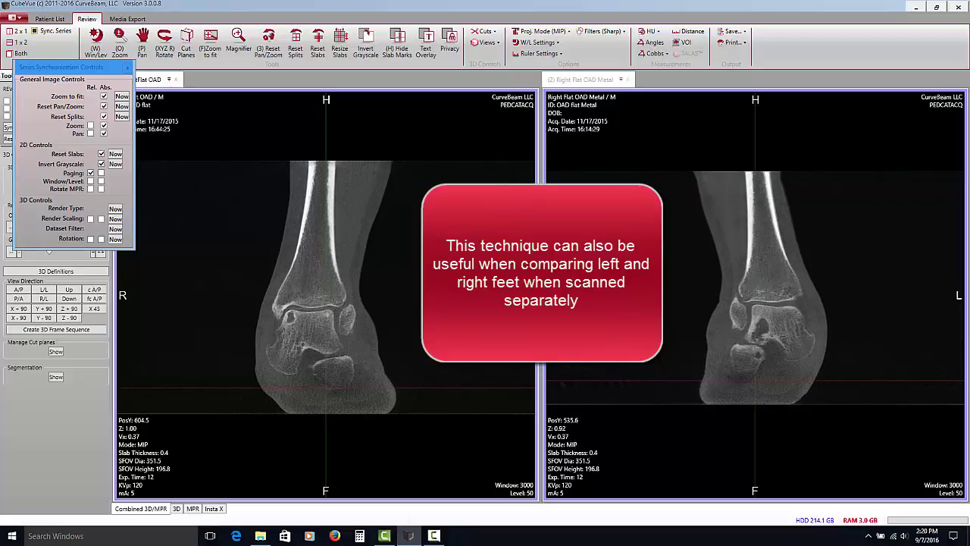
{"action": "scroll", "coordinate": [457, 310], "scroll_direction": "down", "scroll_amount": 9}
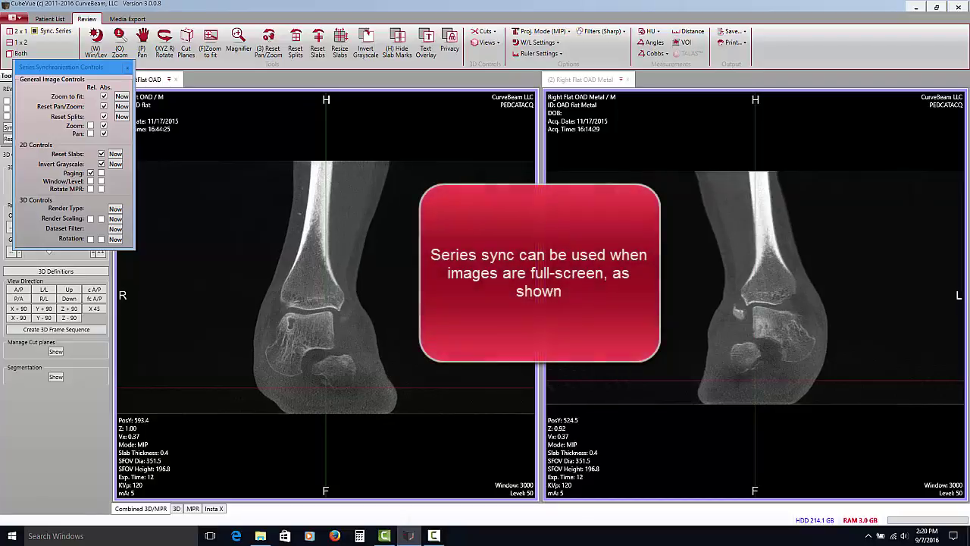
{"action": "scroll", "coordinate": [457, 309], "scroll_direction": "down", "scroll_amount": 9}
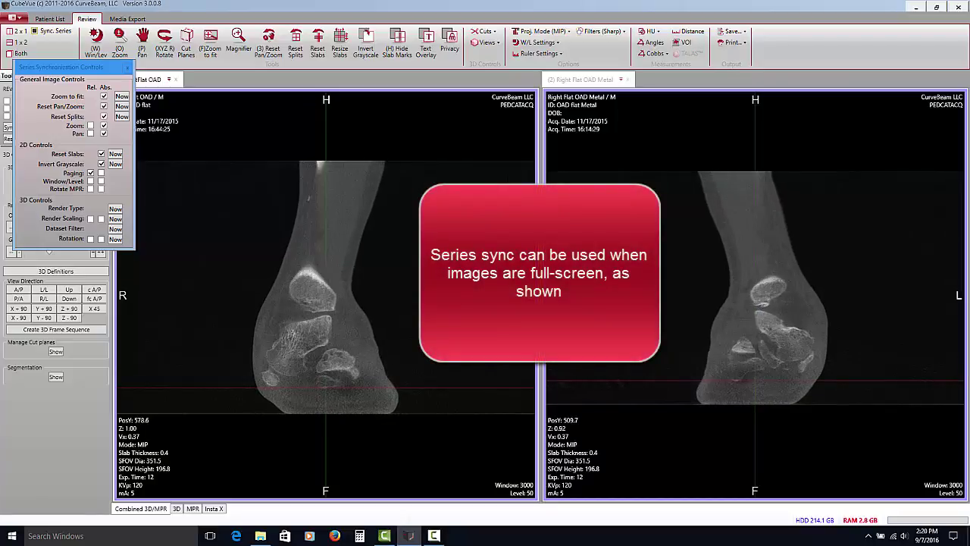
{"action": "scroll", "coordinate": [458, 310], "scroll_direction": "down", "scroll_amount": 3}
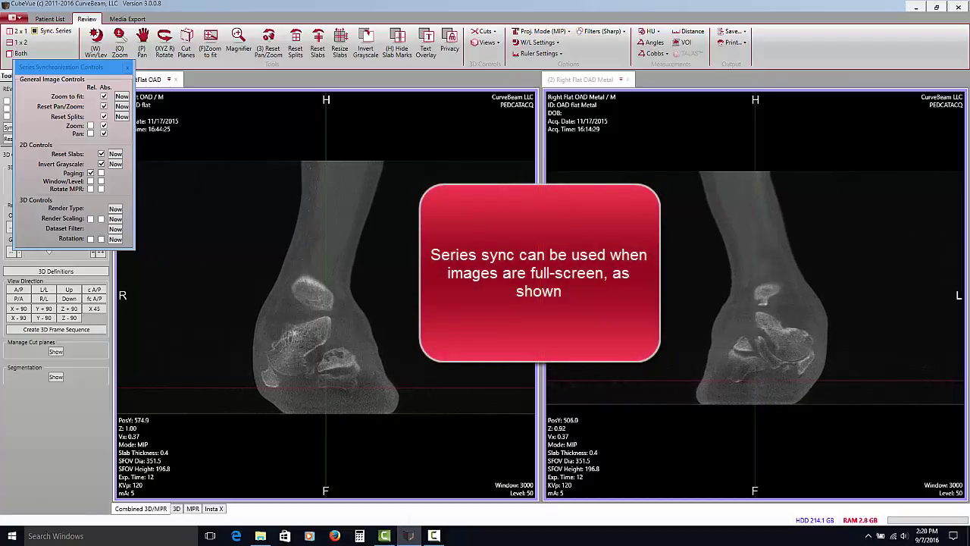
{"action": "scroll", "coordinate": [458, 309], "scroll_direction": "up", "scroll_amount": 6}
{"action": "scroll", "coordinate": [458, 309], "scroll_direction": "up", "scroll_amount": 3}
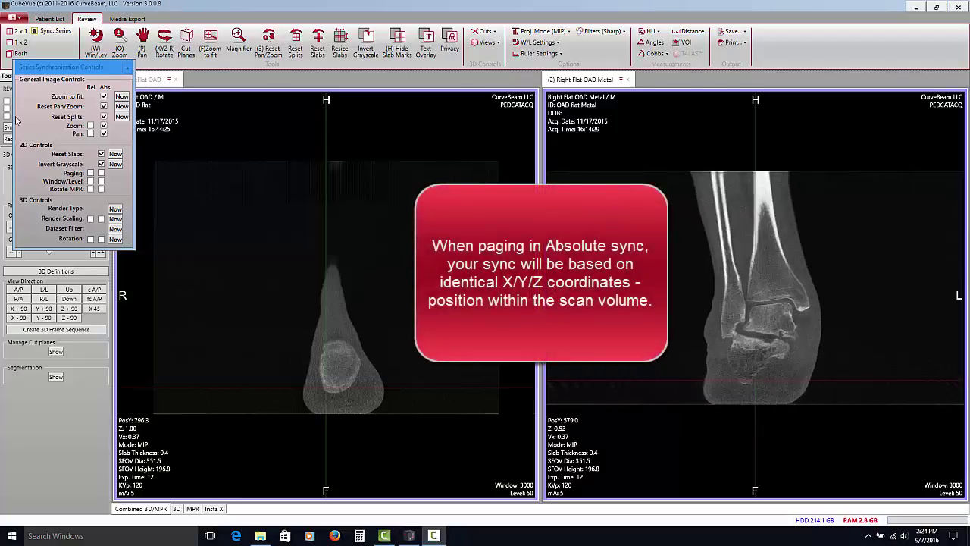
- Set paging synchronization to absolute and page through both coronal views together from the LeftFlat OAD dataset
{"action": "left_click", "coordinate": [101, 173]}
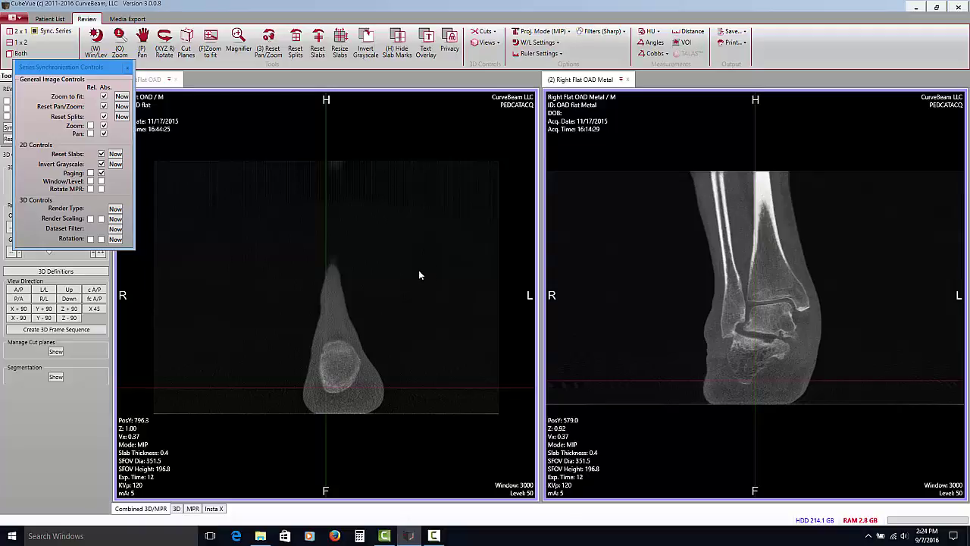
{"action": "left_click", "coordinate": [419, 270]}
{"action": "scroll", "coordinate": [410, 275], "scroll_direction": "down", "scroll_amount": 5}
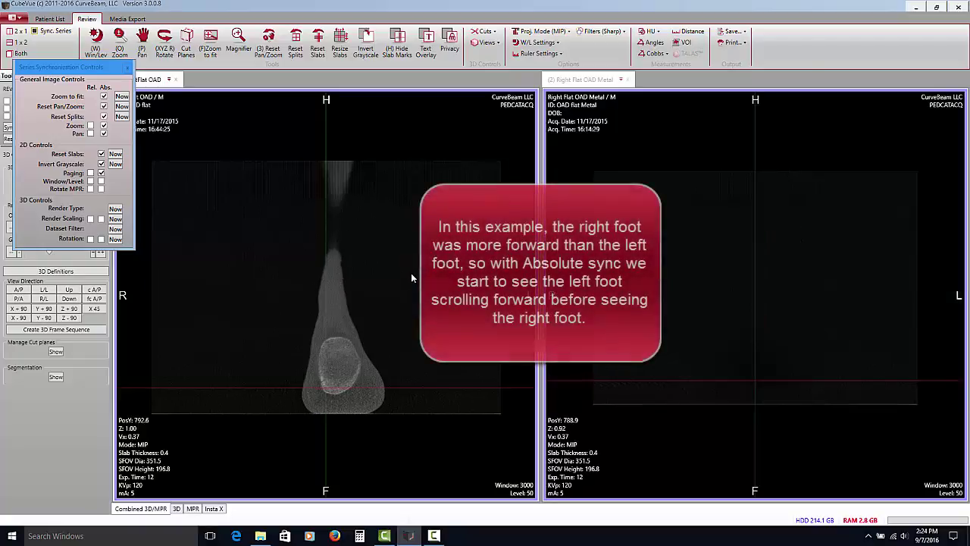
{"action": "scroll", "coordinate": [411, 278], "scroll_direction": "up", "scroll_amount": 3}
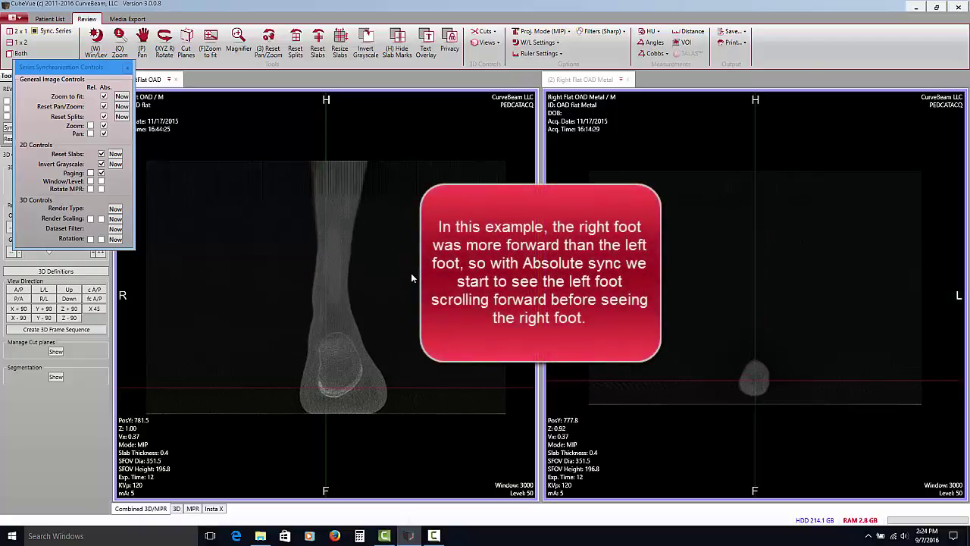
{"action": "scroll", "coordinate": [412, 278], "scroll_direction": "down", "scroll_amount": 1}
{"action": "scroll", "coordinate": [412, 278], "scroll_direction": "down", "scroll_amount": 10}
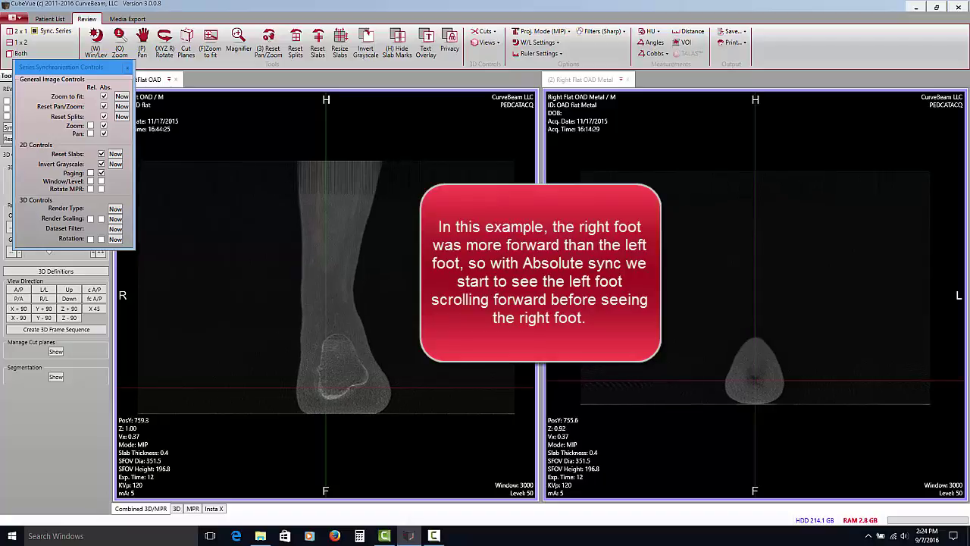
{"action": "scroll", "coordinate": [412, 278], "scroll_direction": "down", "scroll_amount": 10}
{"action": "scroll", "coordinate": [412, 279], "scroll_direction": "down", "scroll_amount": 7}
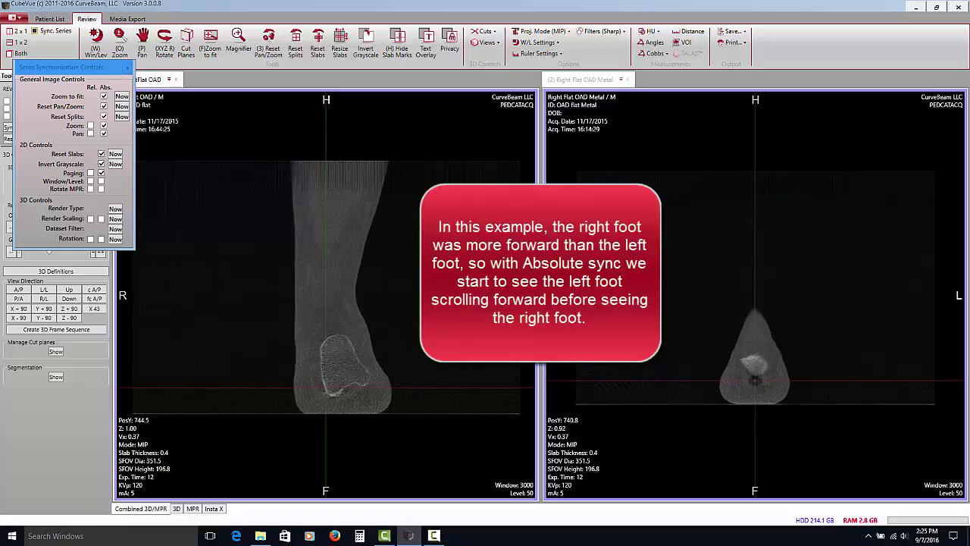
{"action": "scroll", "coordinate": [412, 278], "scroll_direction": "down", "scroll_amount": 13}
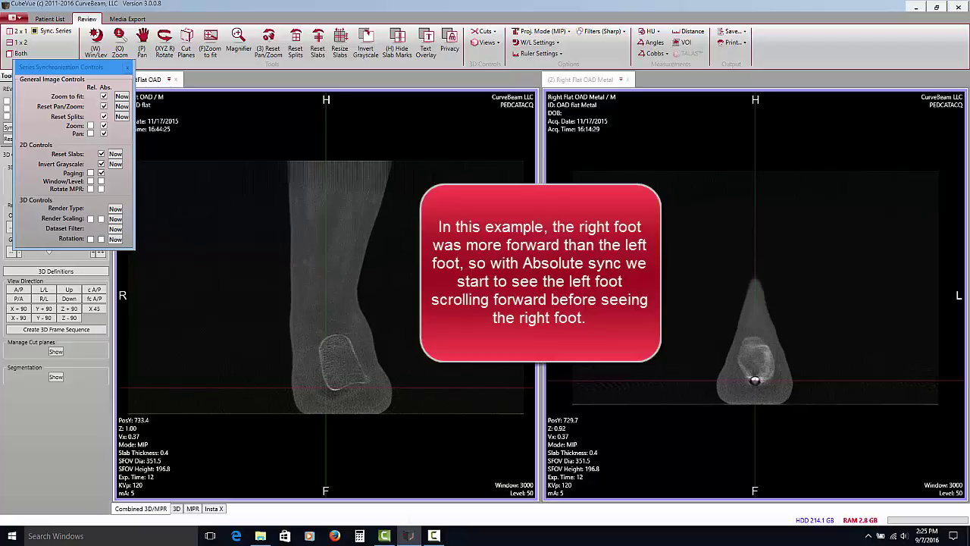
{"action": "scroll", "coordinate": [413, 278], "scroll_direction": "down", "scroll_amount": 7}
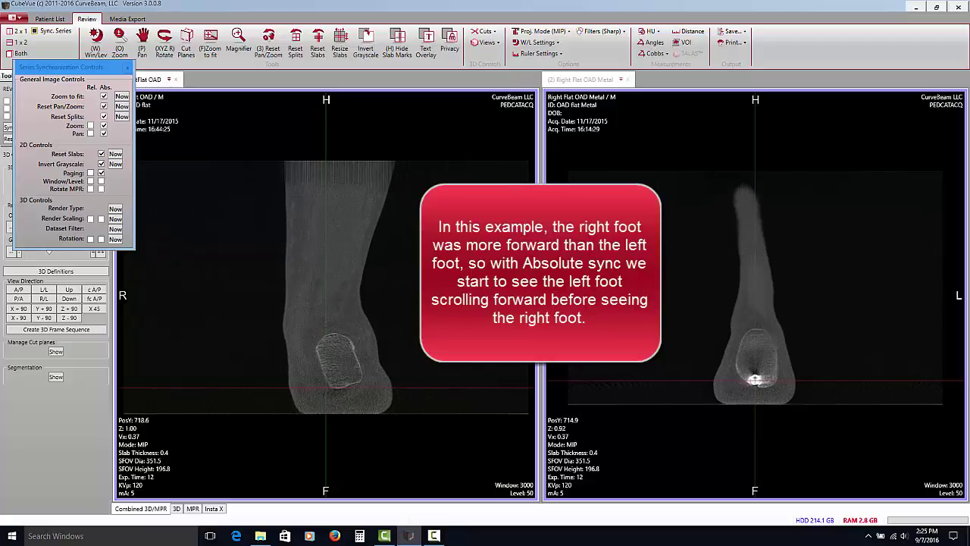
{"action": "scroll", "coordinate": [412, 278], "scroll_direction": "down", "scroll_amount": 14}
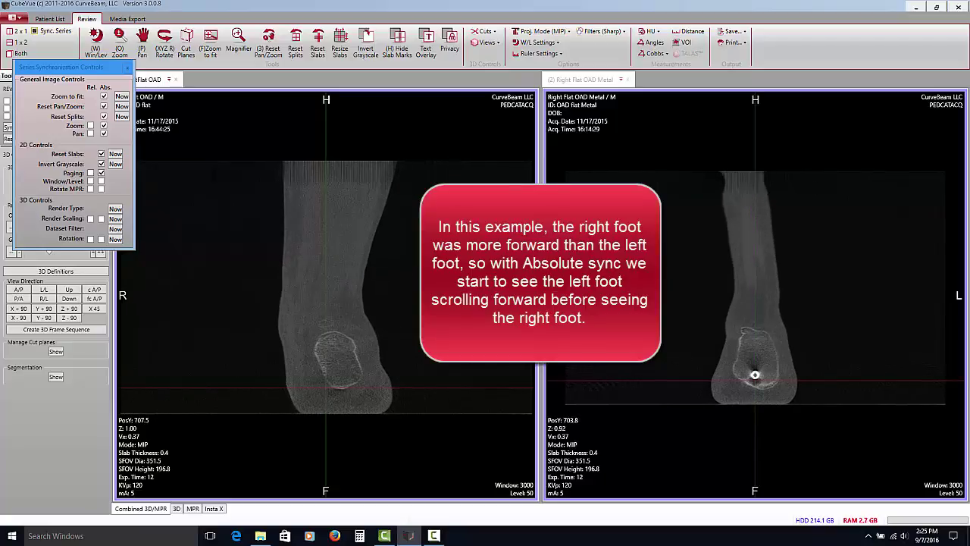
{"action": "scroll", "coordinate": [412, 278], "scroll_direction": "down", "scroll_amount": 4}
{"action": "scroll", "coordinate": [755, 372], "scroll_direction": "down", "scroll_amount": 8}
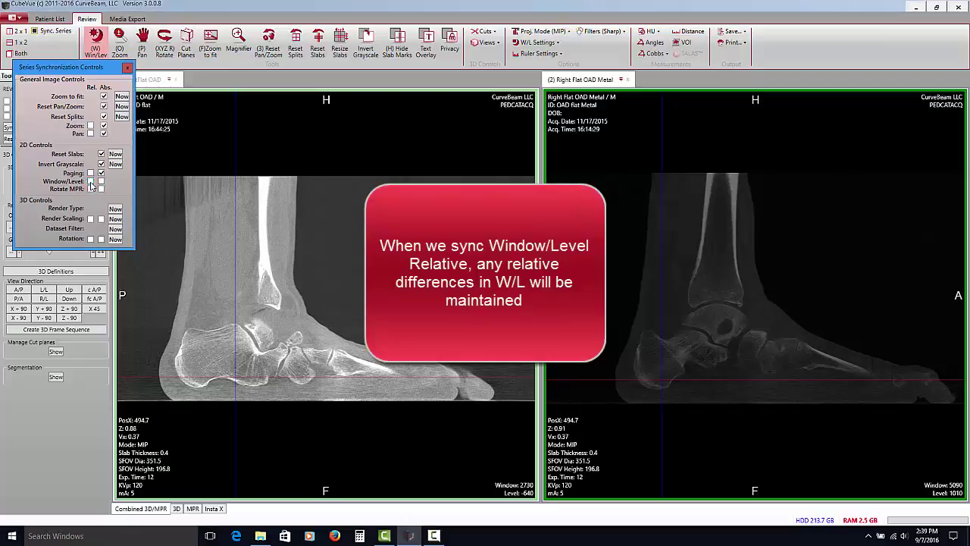
- Enable relative synchronization for Window/Level between the two enlarged sagittal views
{"action": "left_click", "coordinate": [90, 181]}
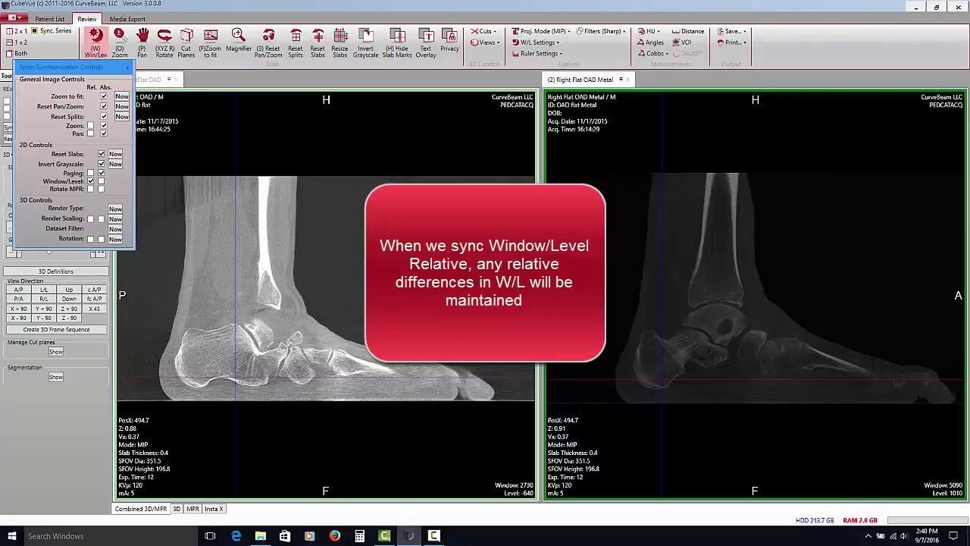
- Adjust window/level from the LeftFlat OAD sagittal view, switch Window/Level synchronization to absolute, and adjust both scans again
{"action": "left_click", "coordinate": [148, 78]}
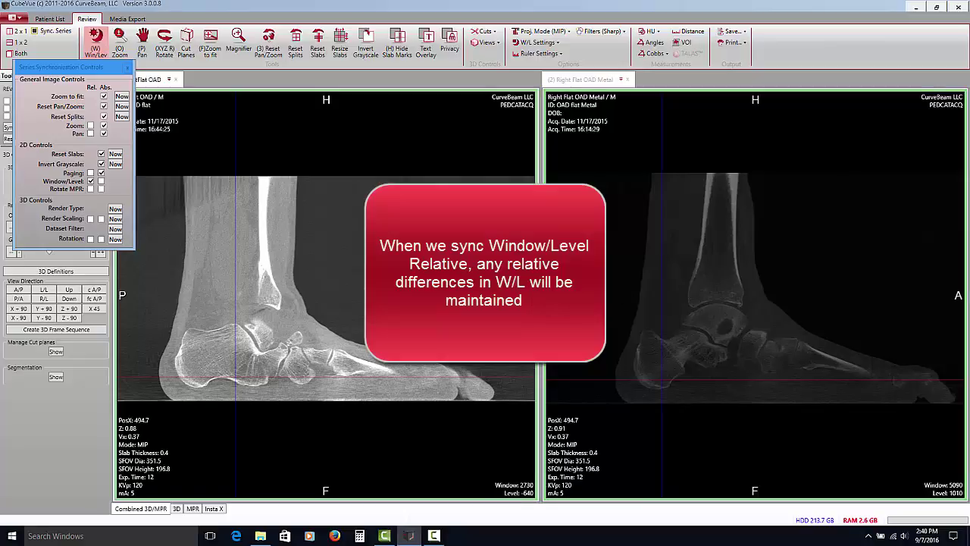
{"action": "left_click_drag", "start_coordinate": [326, 288], "coordinate": [284, 239]}
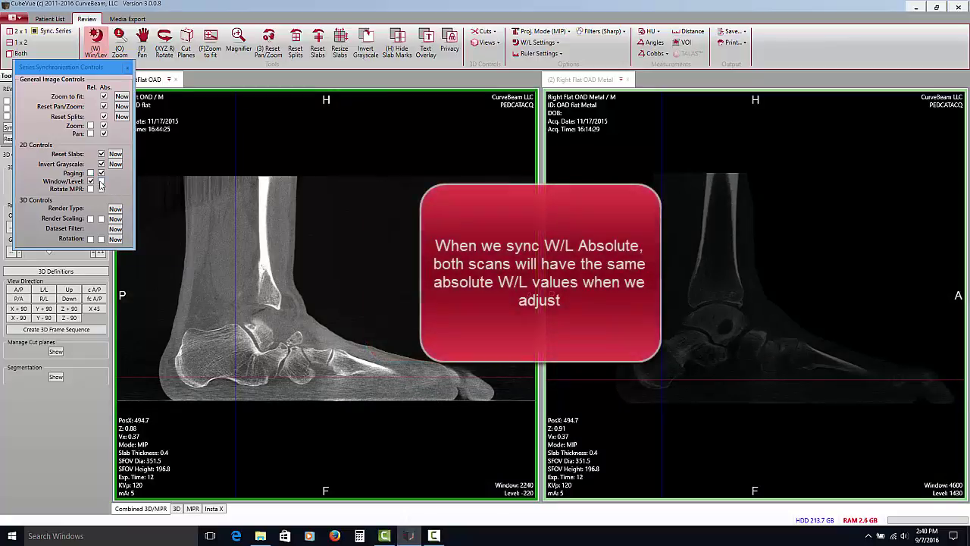
{"action": "left_click", "coordinate": [101, 183]}
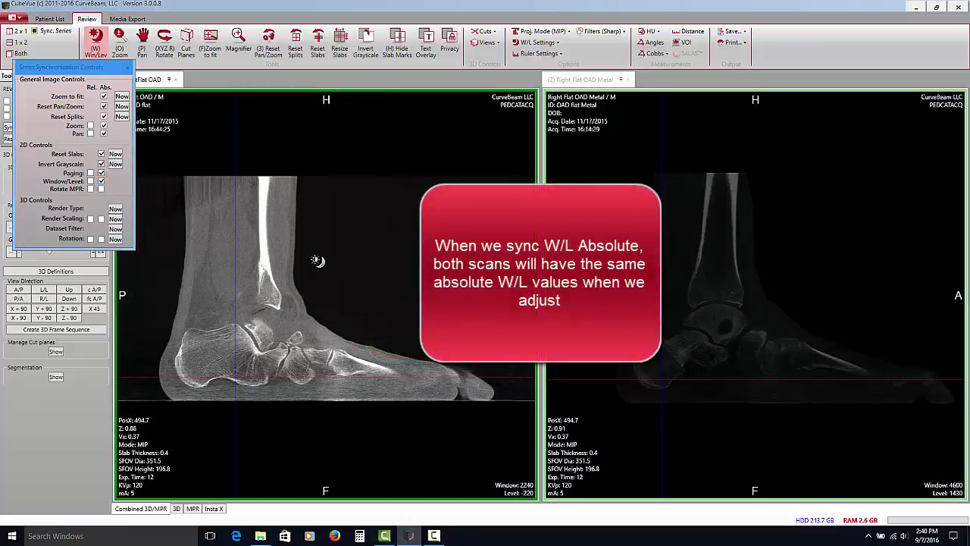
{"action": "left_click_drag", "start_coordinate": [381, 265], "coordinate": [357, 243]}
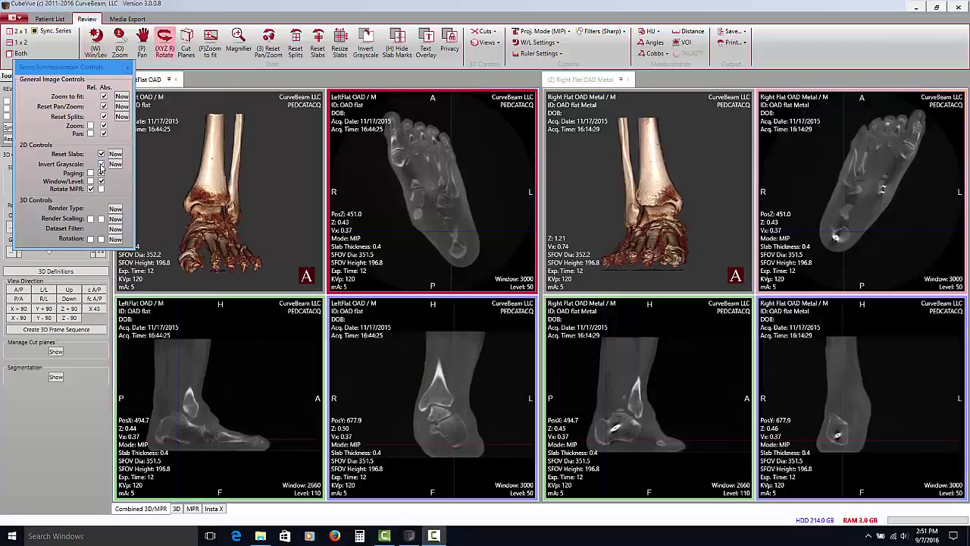
- Rotate the LeftFlat OAD axial view with relative Rotate MPR synchronization, and repeat the rotation with the synchronization set to absolute
{"action": "left_click", "coordinate": [101, 164]}
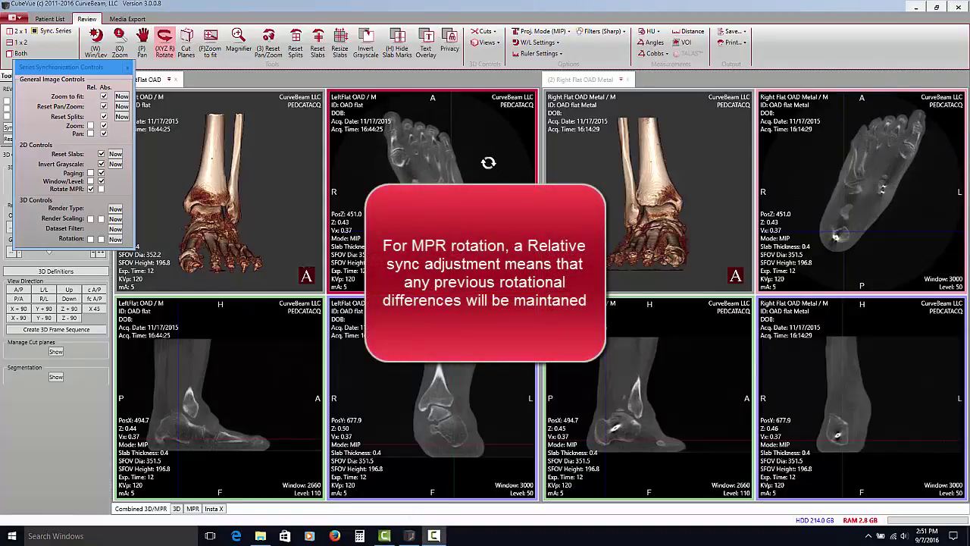
{"action": "mouse_move", "coordinate": [485, 162]}
{"action": "left_mouse_down"}
{"action": "mouse_move", "coordinate": [504, 184]}
{"action": "mouse_move", "coordinate": [496, 162]}
{"action": "left_mouse_up"}
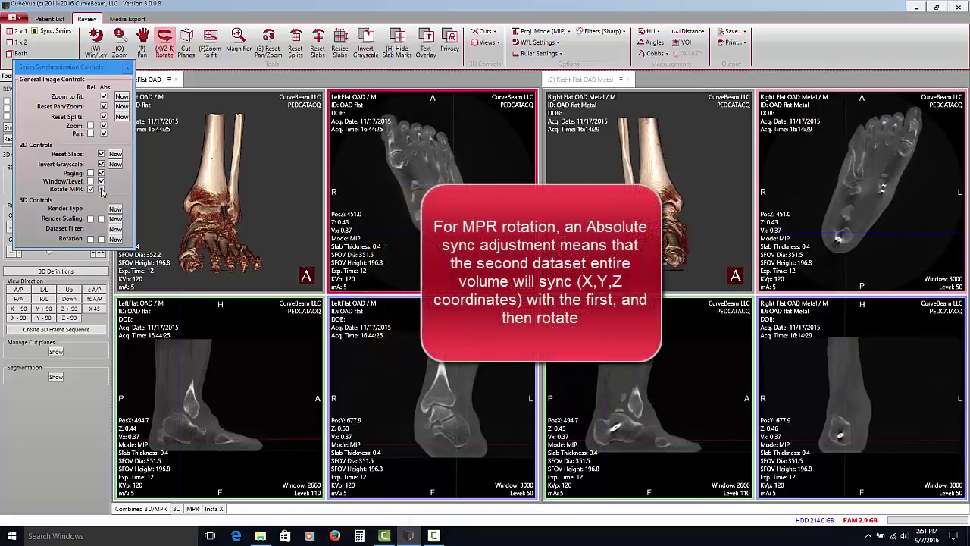
{"action": "left_click", "coordinate": [101, 189]}
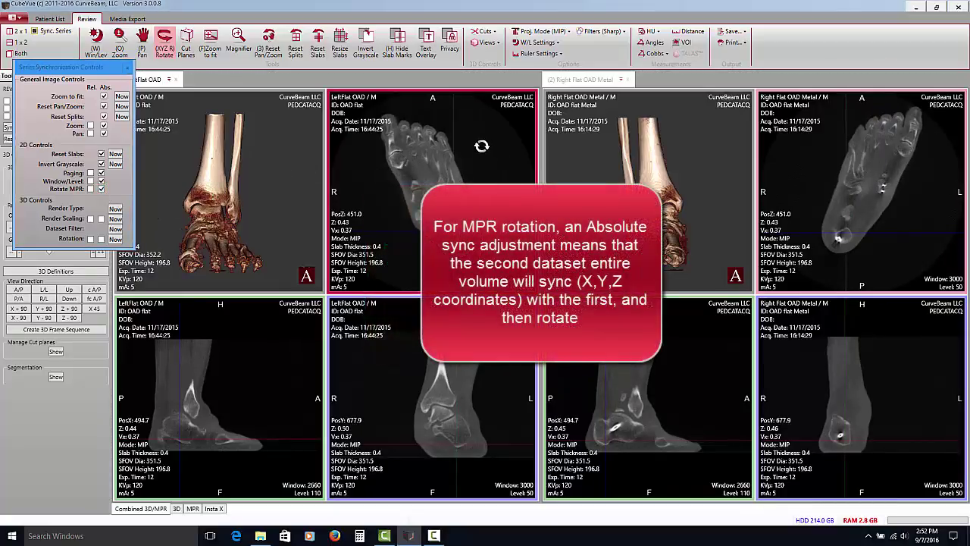
{"action": "left_click_drag", "start_coordinate": [482, 146], "coordinate": [499, 176]}
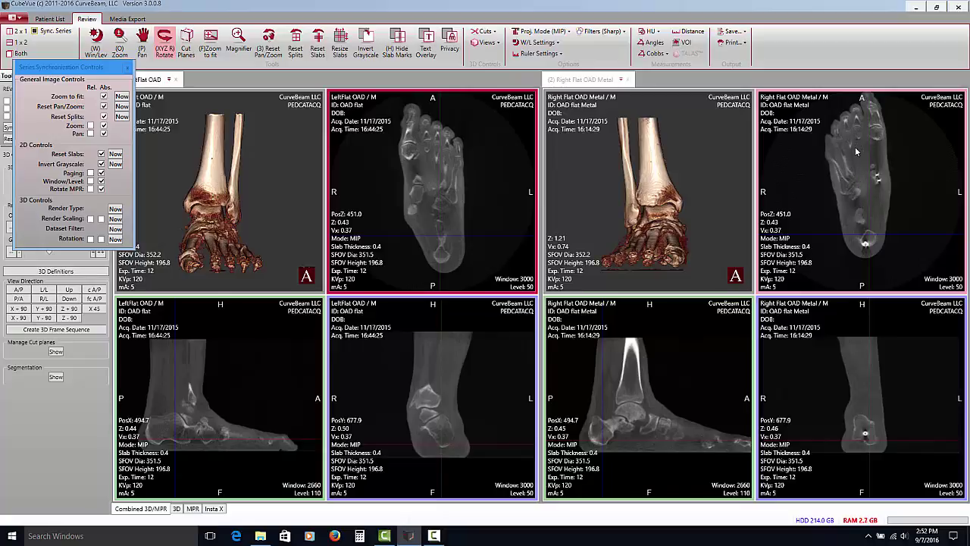
- Rotate both datasets' MPR views together from the Right Flat OAD Metal axial view, tilting the toes toward the R side
{"action": "left_click", "coordinate": [898, 170]}
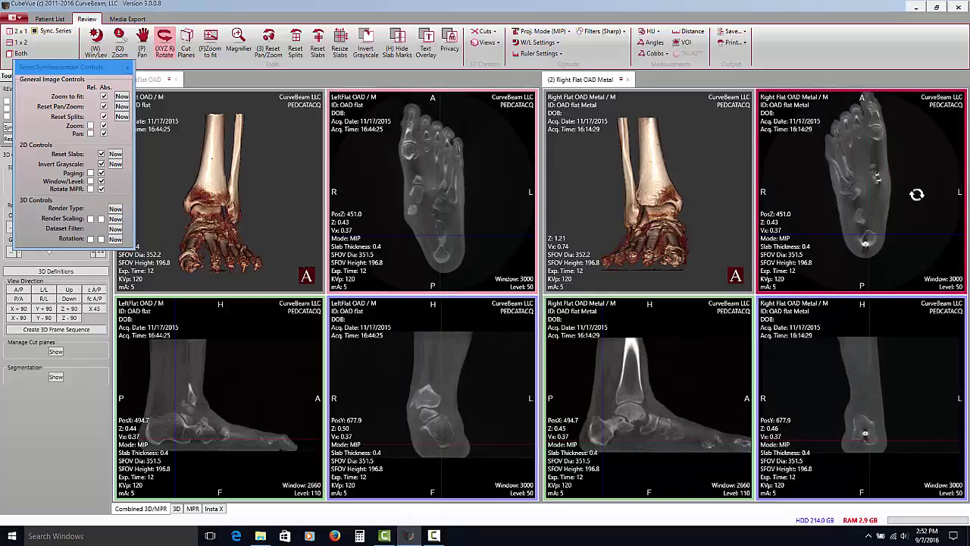
{"action": "mouse_move", "coordinate": [913, 204]}
{"action": "left_mouse_down"}
{"action": "mouse_move", "coordinate": [910, 225]}
{"action": "mouse_move", "coordinate": [912, 199]}
{"action": "left_mouse_up"}
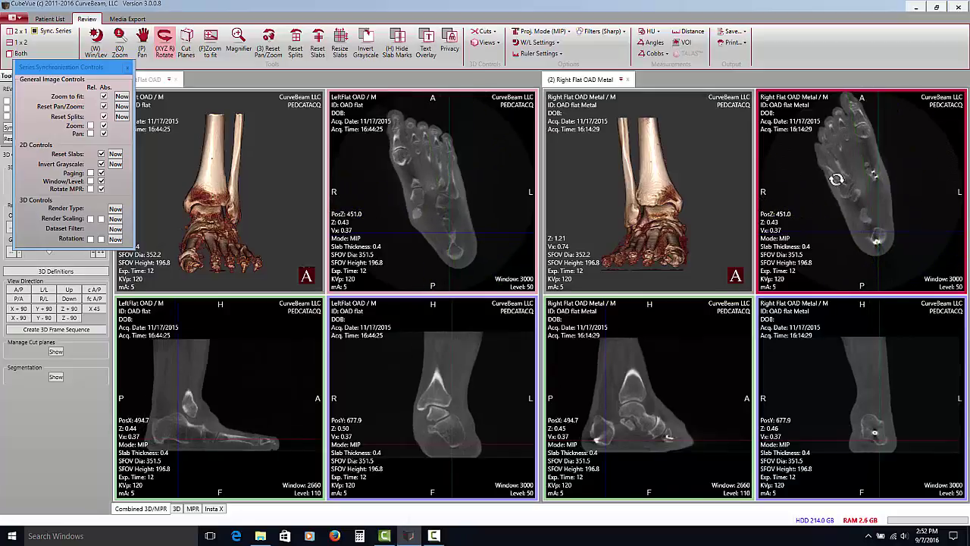
{"action": "mouse_move", "coordinate": [815, 173]}
{"action": "left_mouse_down"}
{"action": "mouse_move", "coordinate": [825, 151]}
{"action": "mouse_move", "coordinate": [808, 169]}
{"action": "left_mouse_up"}
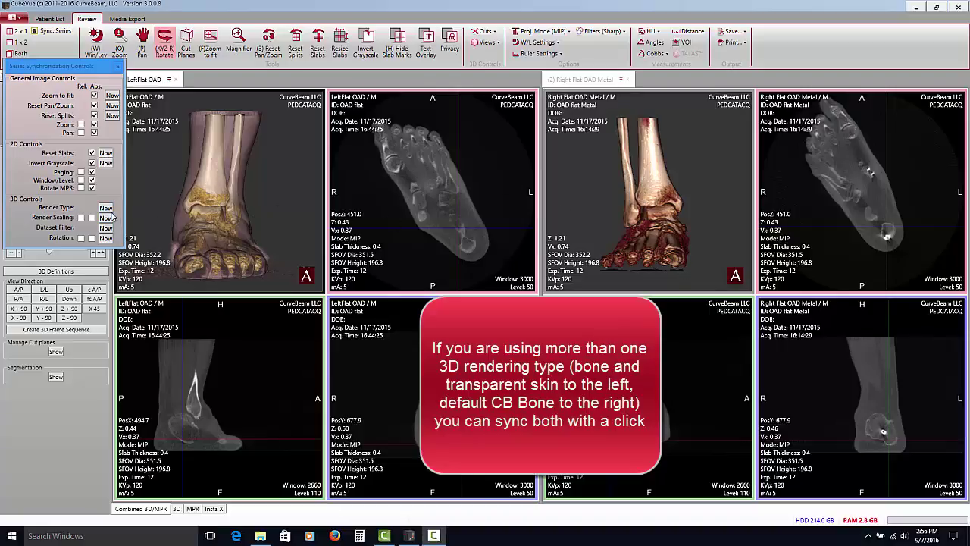
- Activate the Right Flat OAD Metal 3D view and immediately synchronize the render type of both scans
{"action": "left_click", "coordinate": [651, 175]}
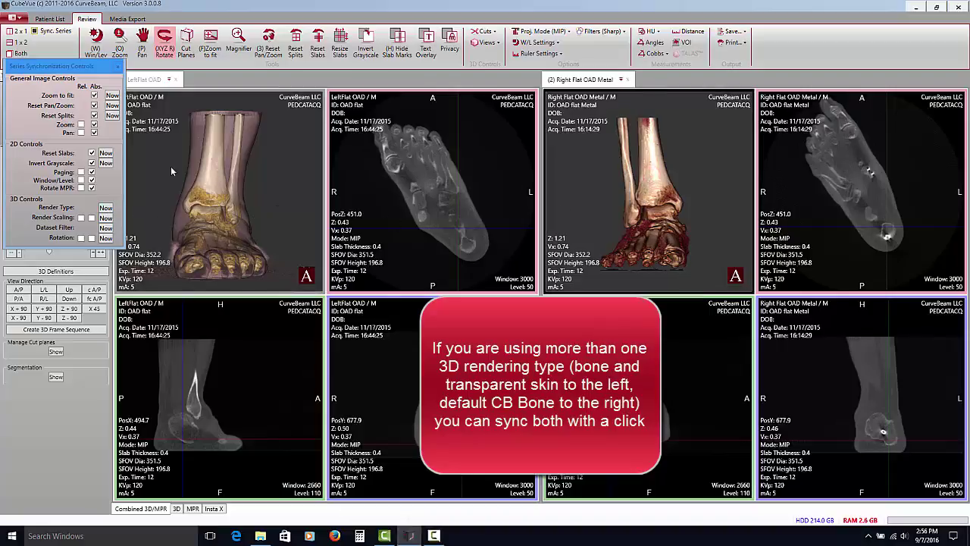
{"action": "left_click", "coordinate": [106, 208]}
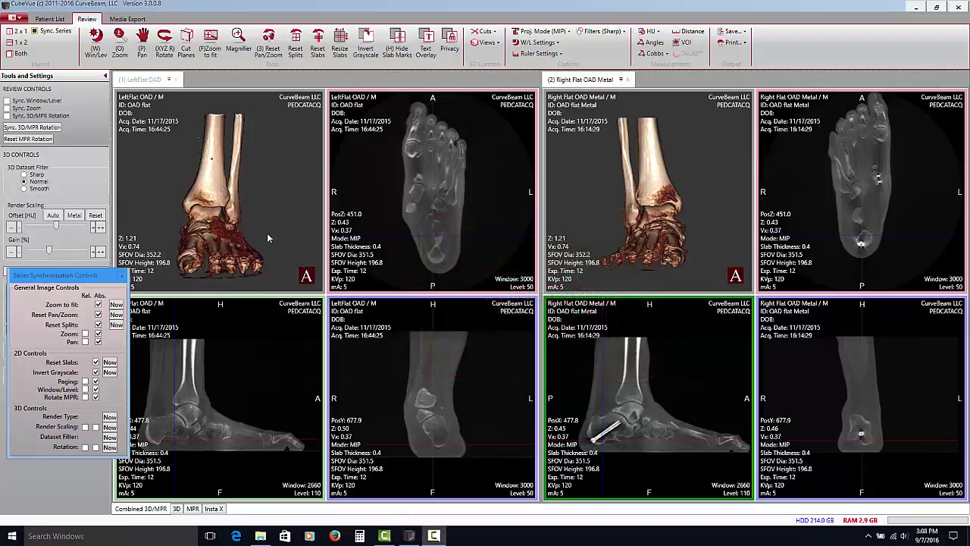
- Enable relative Render Scaling synchronization and adjust the render offset with the Right Flat OAD Metal 3D rendering active
{"action": "left_click", "coordinate": [85, 427]}
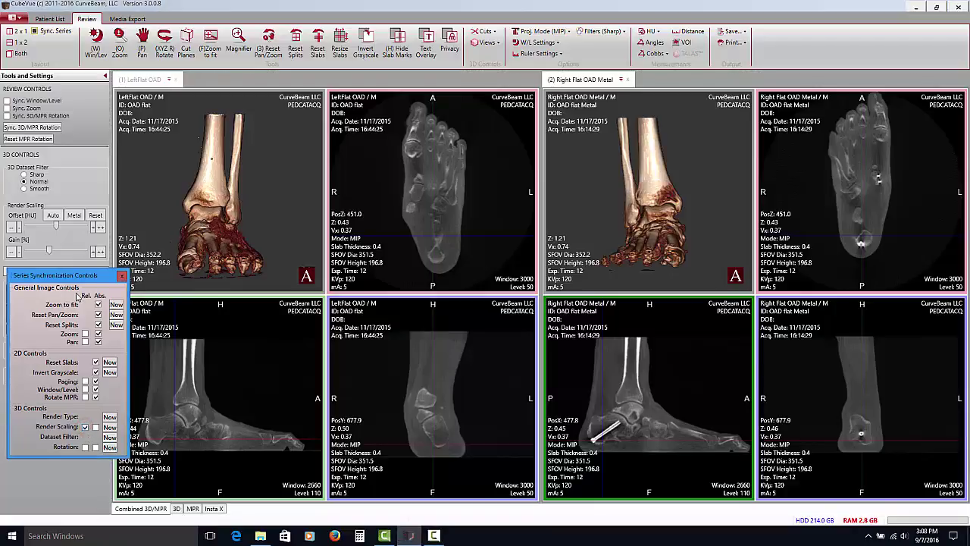
{"action": "left_click", "coordinate": [151, 235]}
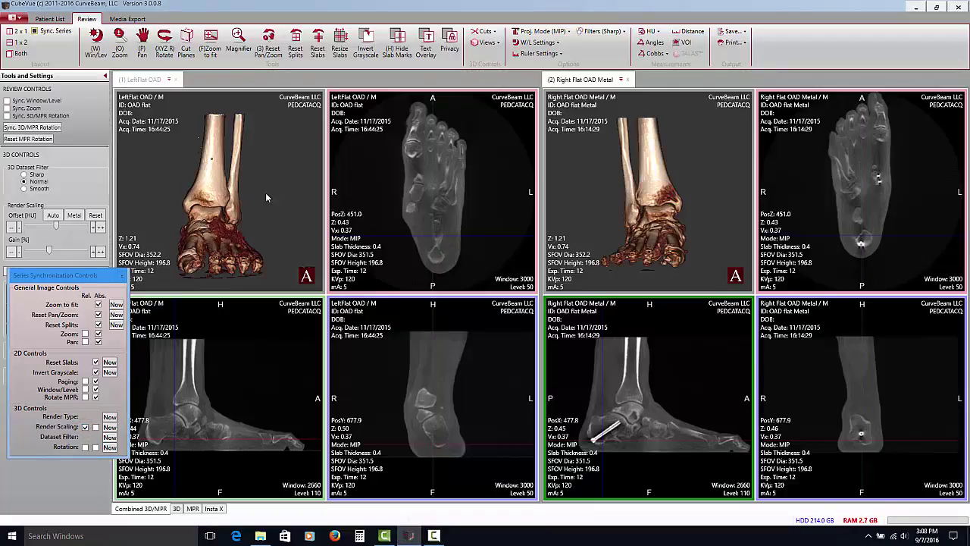
{"action": "left_click", "coordinate": [598, 194]}
{"action": "left_click_drag", "start_coordinate": [598, 194], "coordinate": [600, 199]}
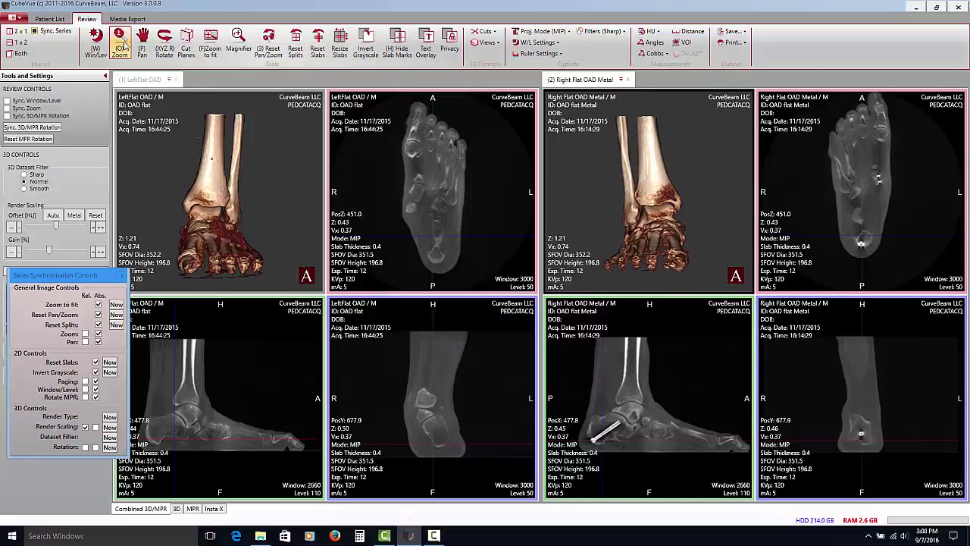
{"action": "mouse_move", "coordinate": [56, 227]}
{"action": "left_mouse_down"}
{"action": "mouse_move", "coordinate": [45, 224]}
{"action": "mouse_move", "coordinate": [55, 227]}
{"action": "left_mouse_up"}
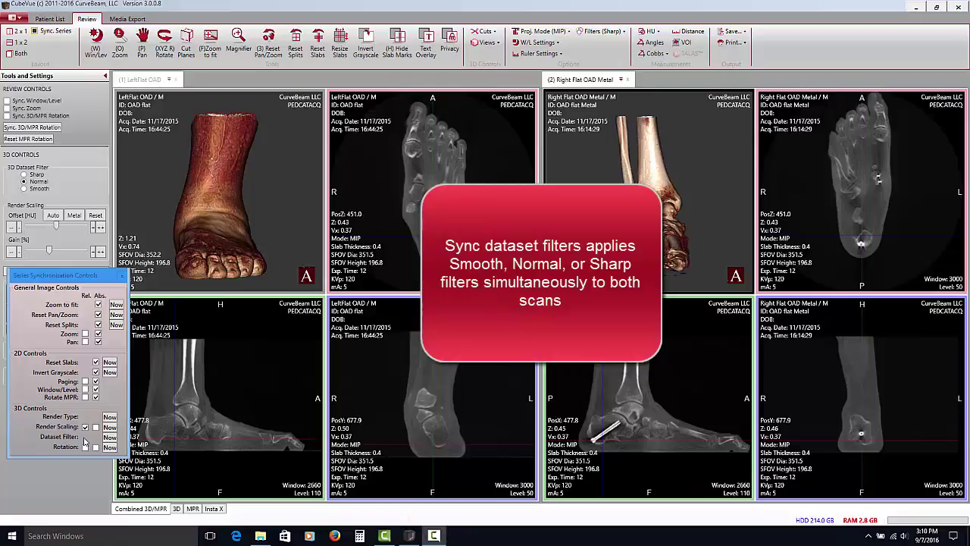
- Open the image filter options
{"action": "left_click", "coordinate": [604, 32]}
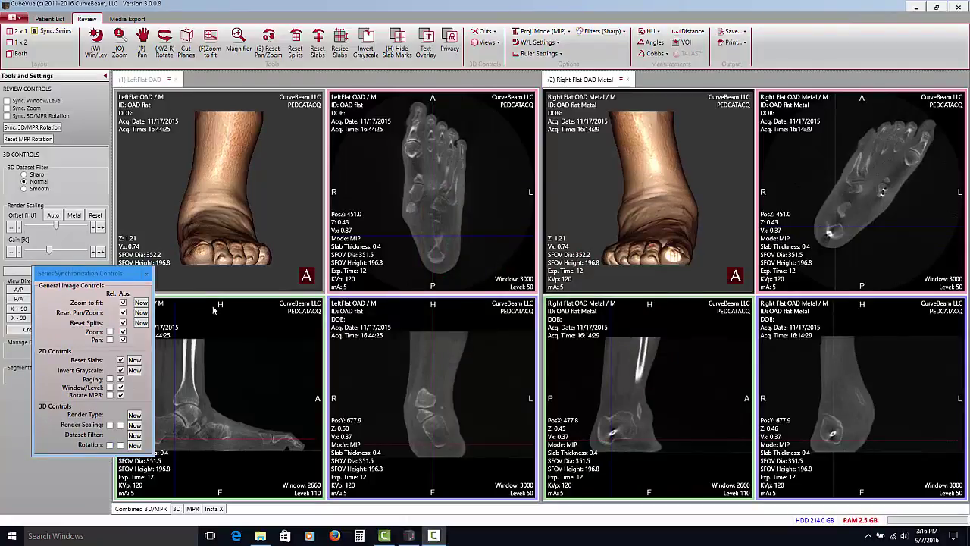
- Rotate each 3D foot rendering separately, LeftFlat OAD to an AL view and Right Flat OAD Metal to an RA view
{"action": "left_click_drag", "start_coordinate": [237, 239], "coordinate": [216, 247]}
{"action": "left_click_drag", "start_coordinate": [634, 259], "coordinate": [658, 244]}
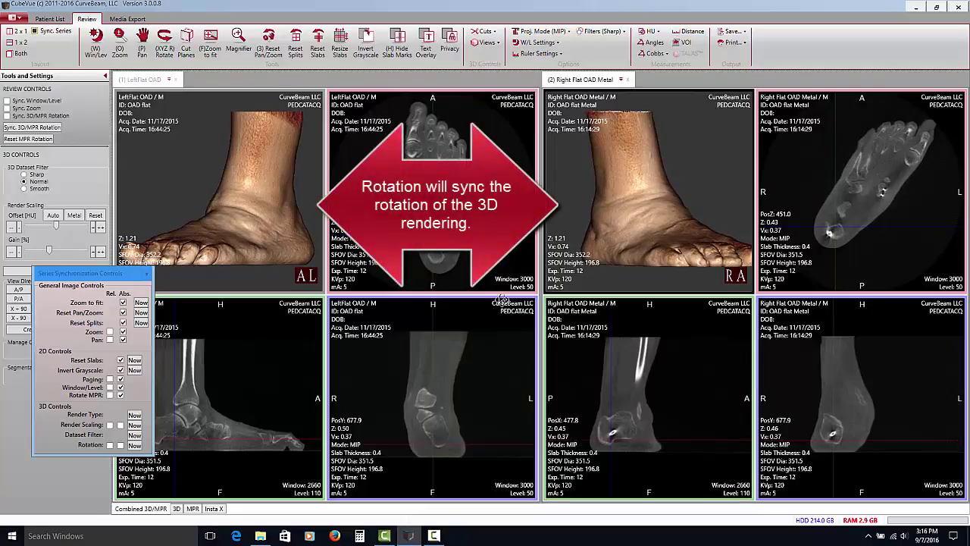
- Enable relative synchronization for 3D Rotation and rotate both renderings together from the LeftFlat OAD view
{"action": "left_click", "coordinate": [110, 444]}
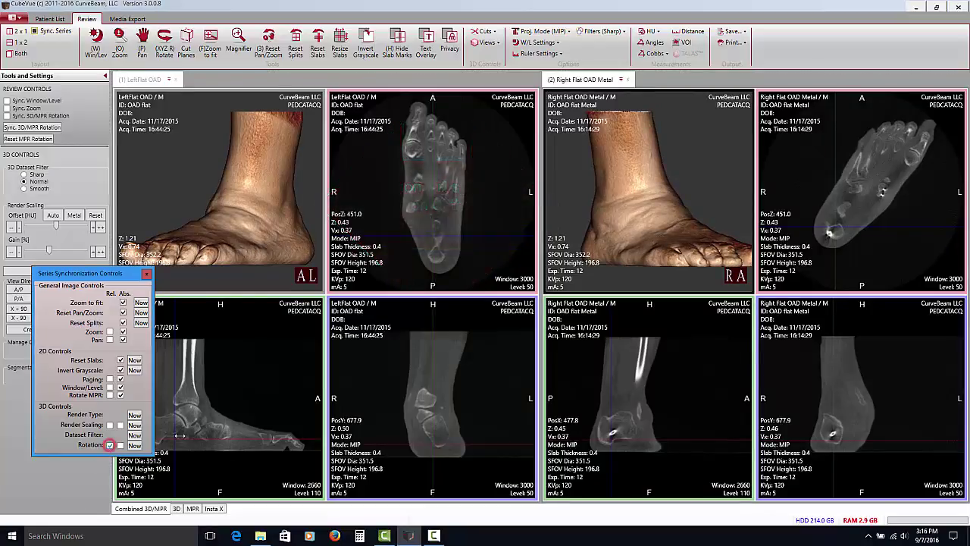
{"action": "left_click", "coordinate": [173, 241]}
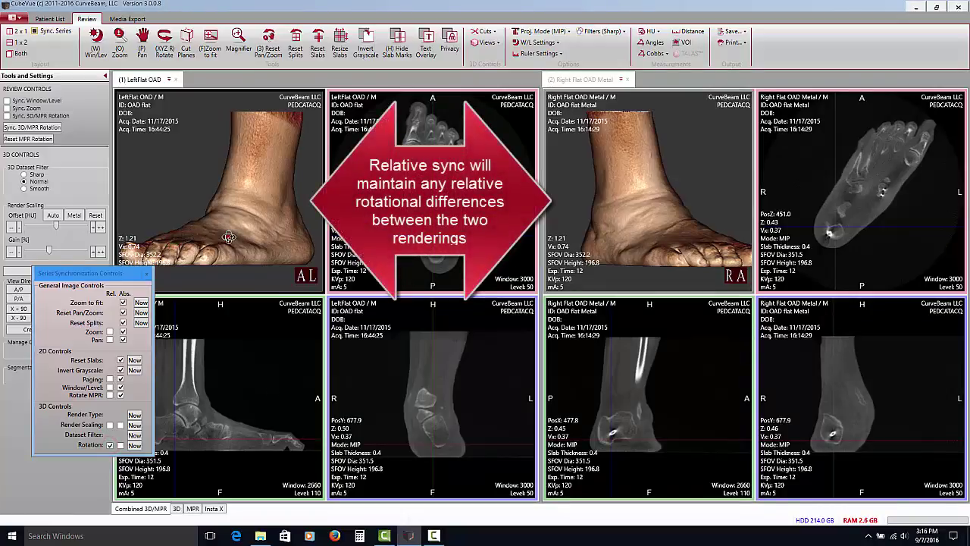
{"action": "mouse_move", "coordinate": [231, 238]}
{"action": "left_mouse_down"}
{"action": "mouse_move", "coordinate": [285, 240]}
{"action": "mouse_move", "coordinate": [212, 237]}
{"action": "mouse_move", "coordinate": [233, 238]}
{"action": "left_mouse_up"}
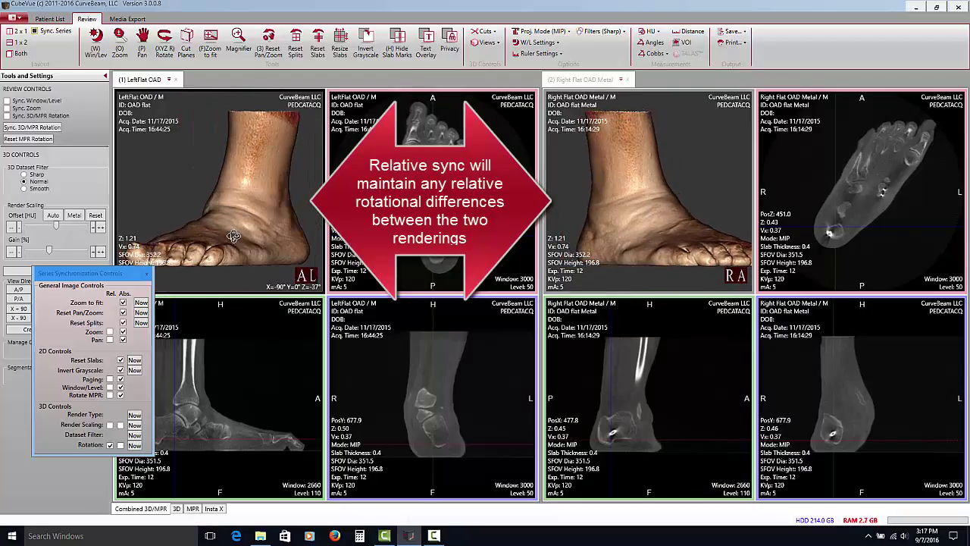
- Set 3D Rotation synchronization to absolute and rotate both foot renderings together from the LeftFlat OAD view
{"action": "left_click", "coordinate": [119, 445]}
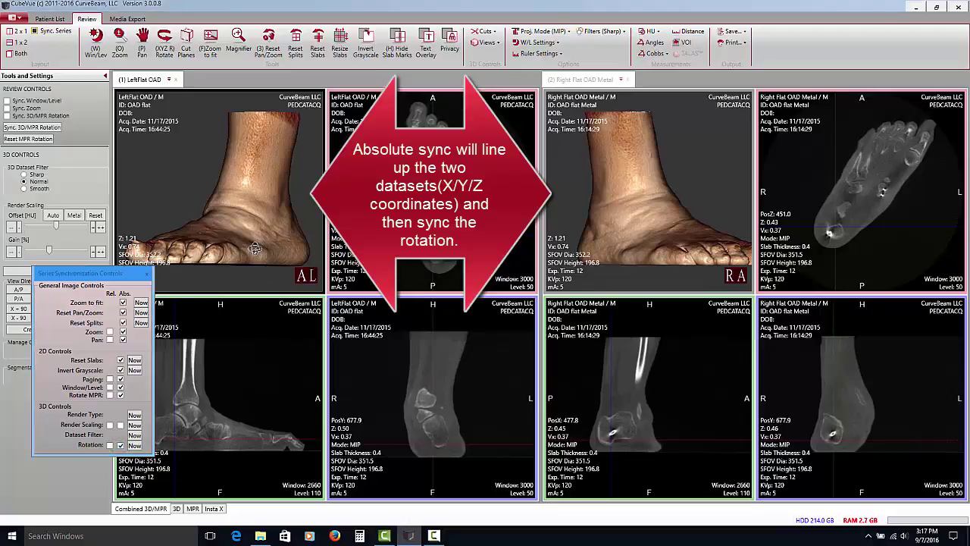
{"action": "left_click", "coordinate": [218, 247]}
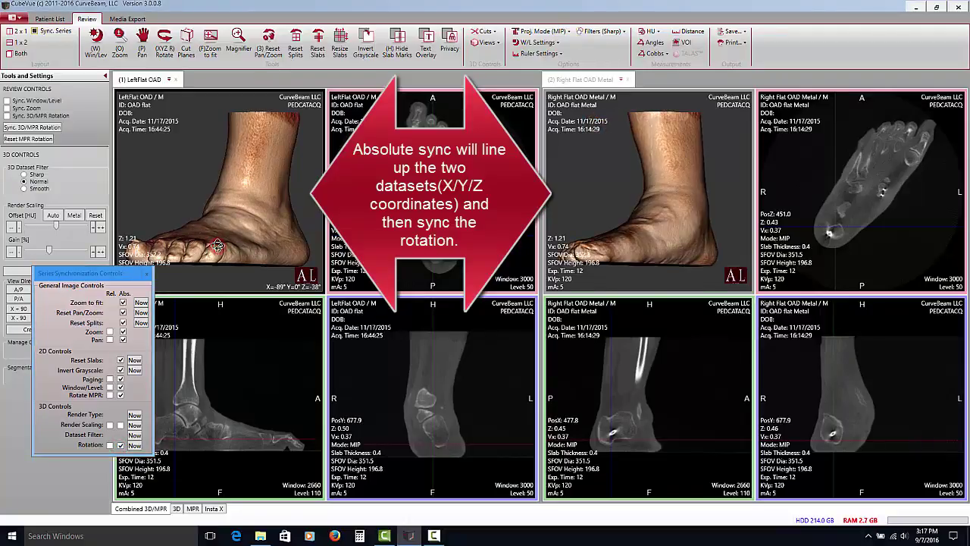
{"action": "left_click_drag", "start_coordinate": [217, 247], "coordinate": [242, 246]}
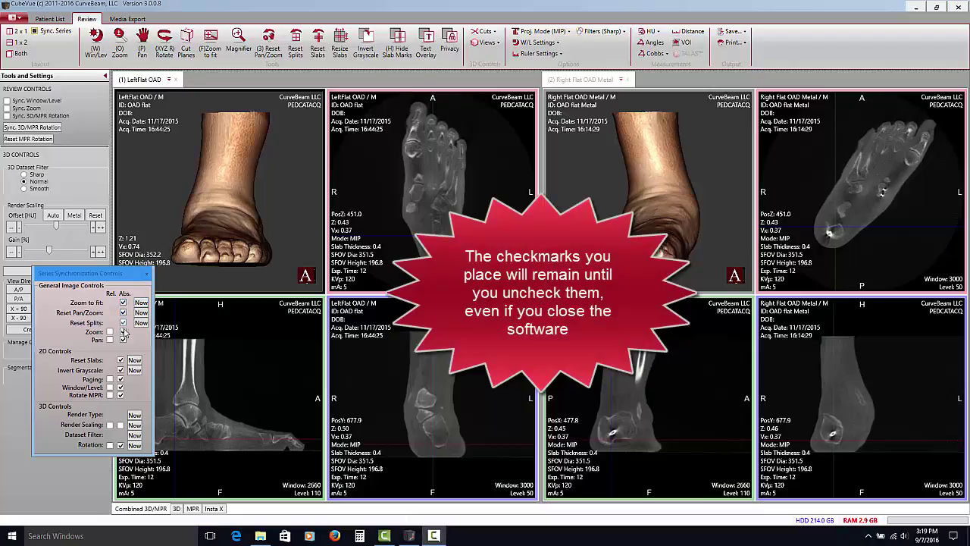
- Close the Series Synchronization Controls and reopen them to check the stored checkmarks
{"action": "left_click", "coordinate": [146, 275]}
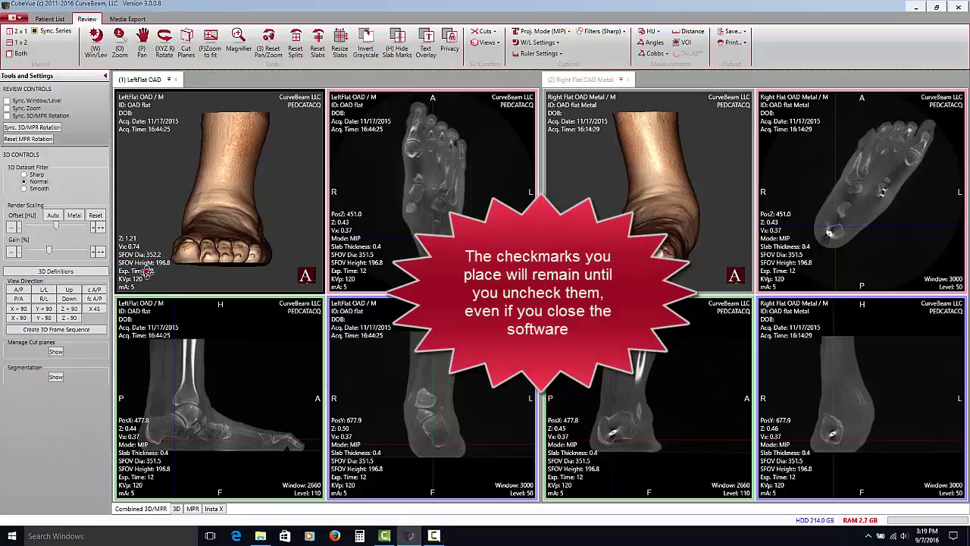
{"action": "left_click", "coordinate": [46, 32]}
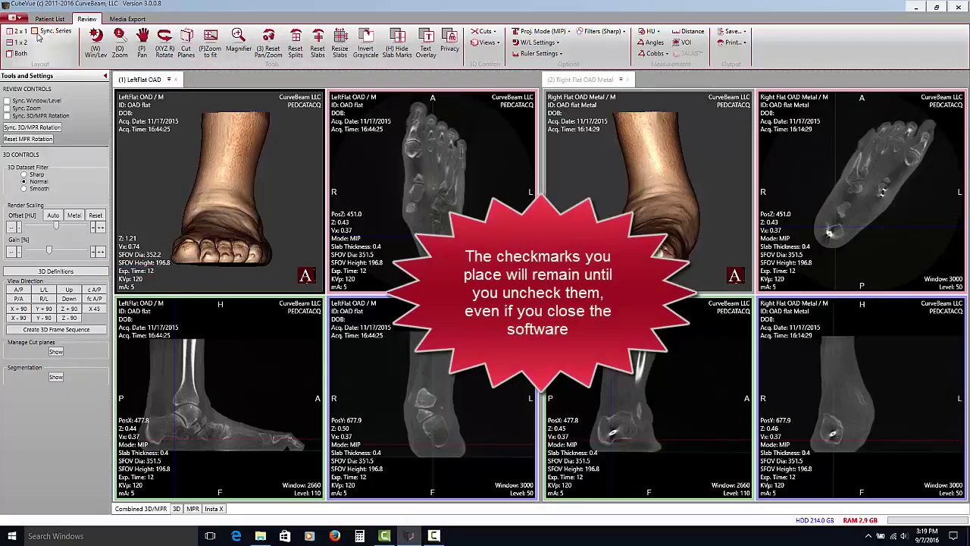
{"action": "left_click", "coordinate": [44, 38]}
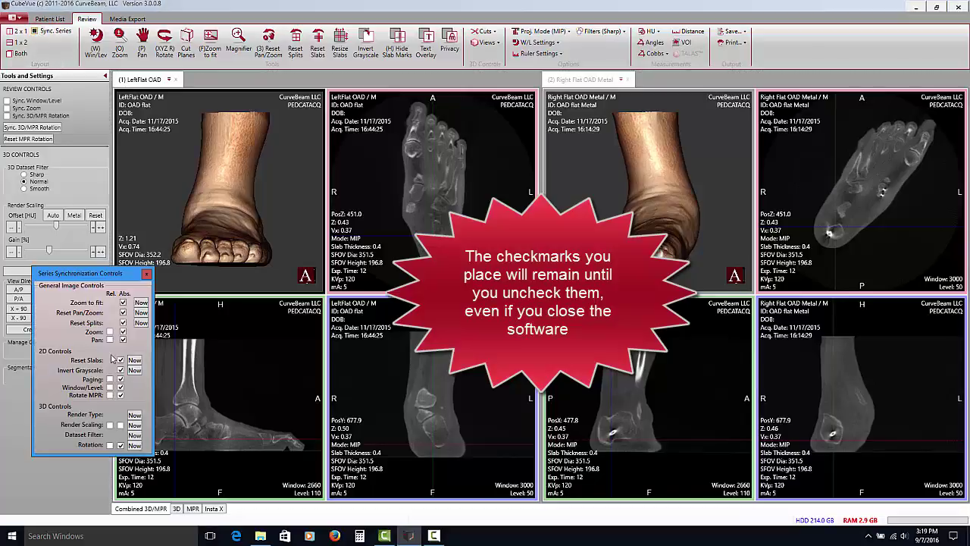